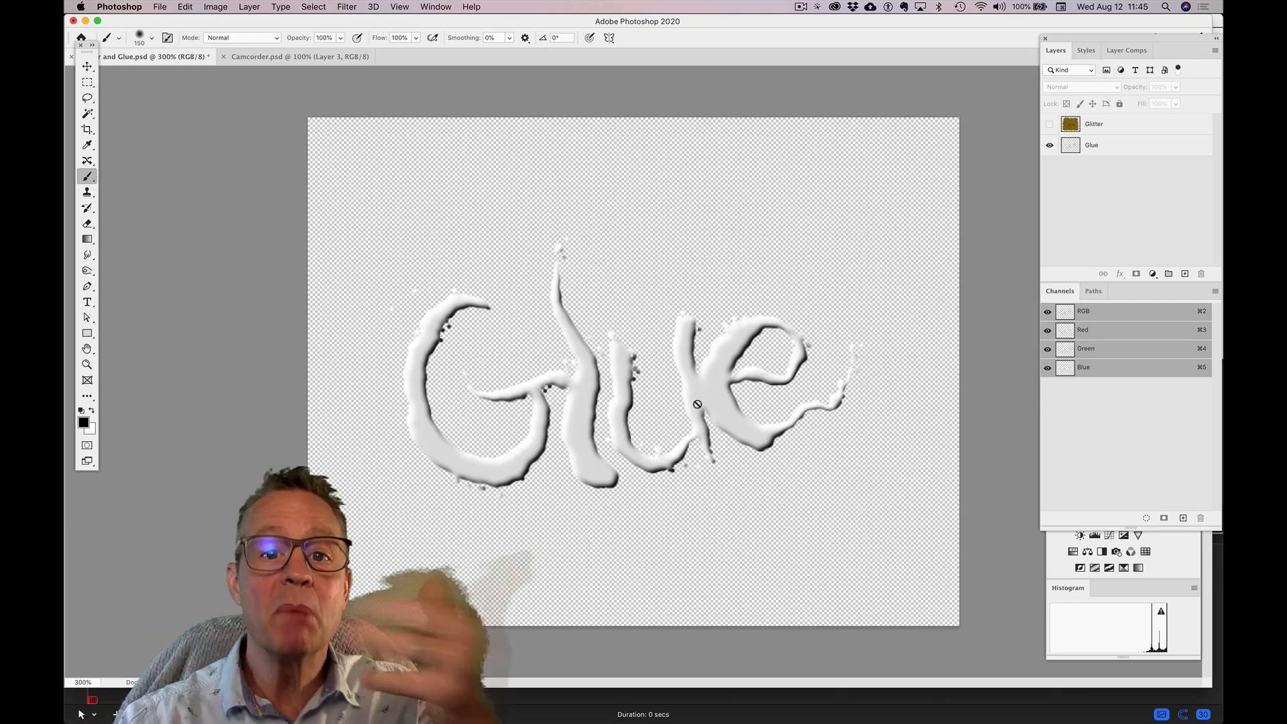
# - Show the Glitter layer above Glue and clip it to the Glue lettering
pyautogui.click(1077, 148)
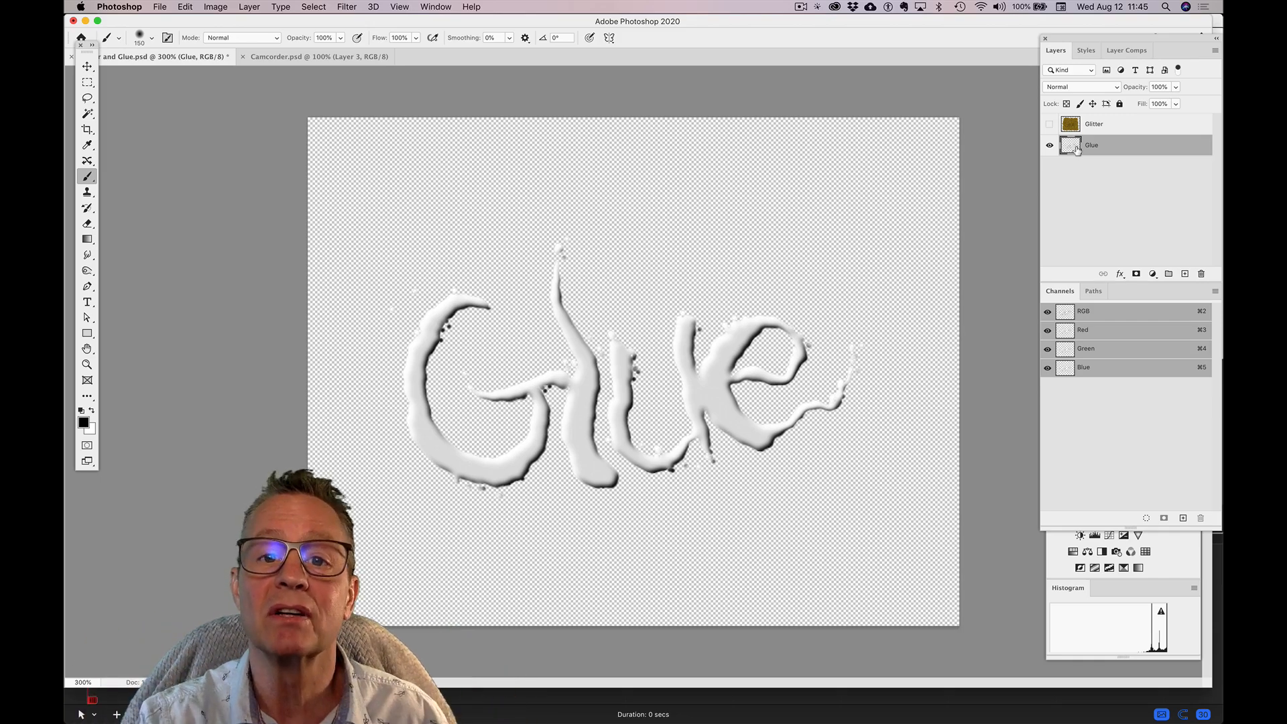
pyautogui.click(1050, 125)
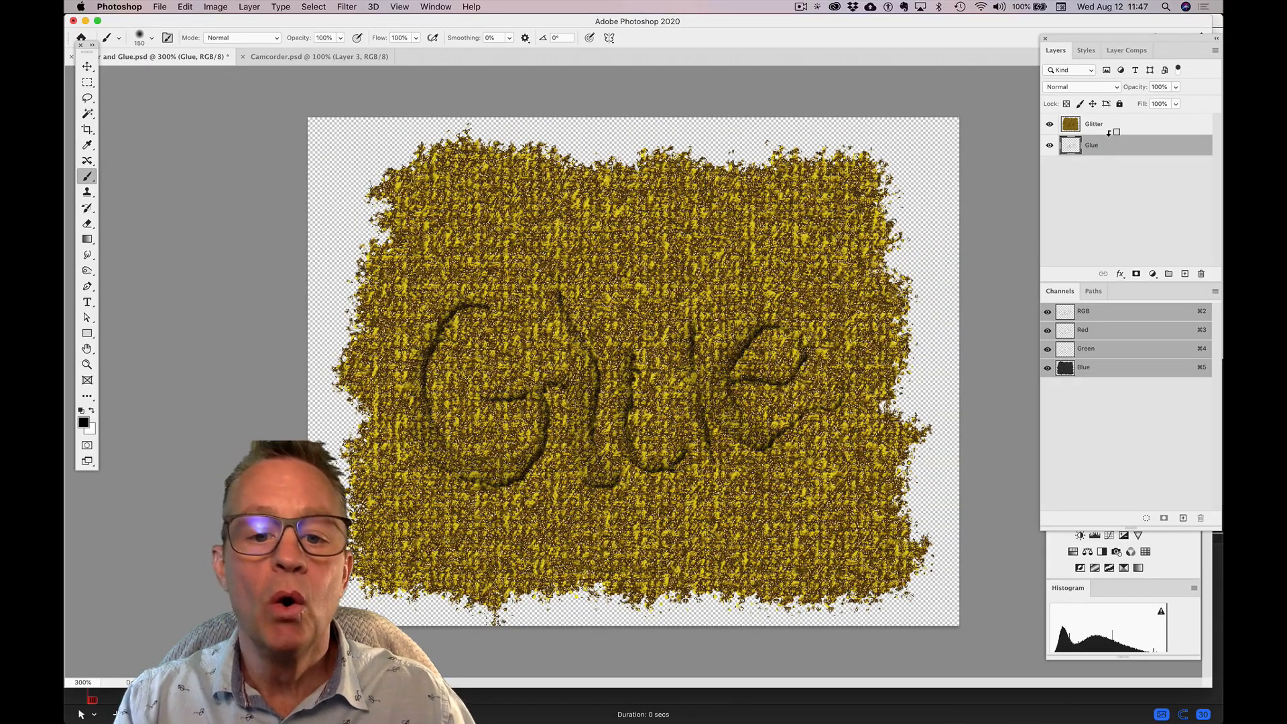
pyautogui.keyDown('alt'); pyautogui.click(1109, 132); pyautogui.keyUp('alt')
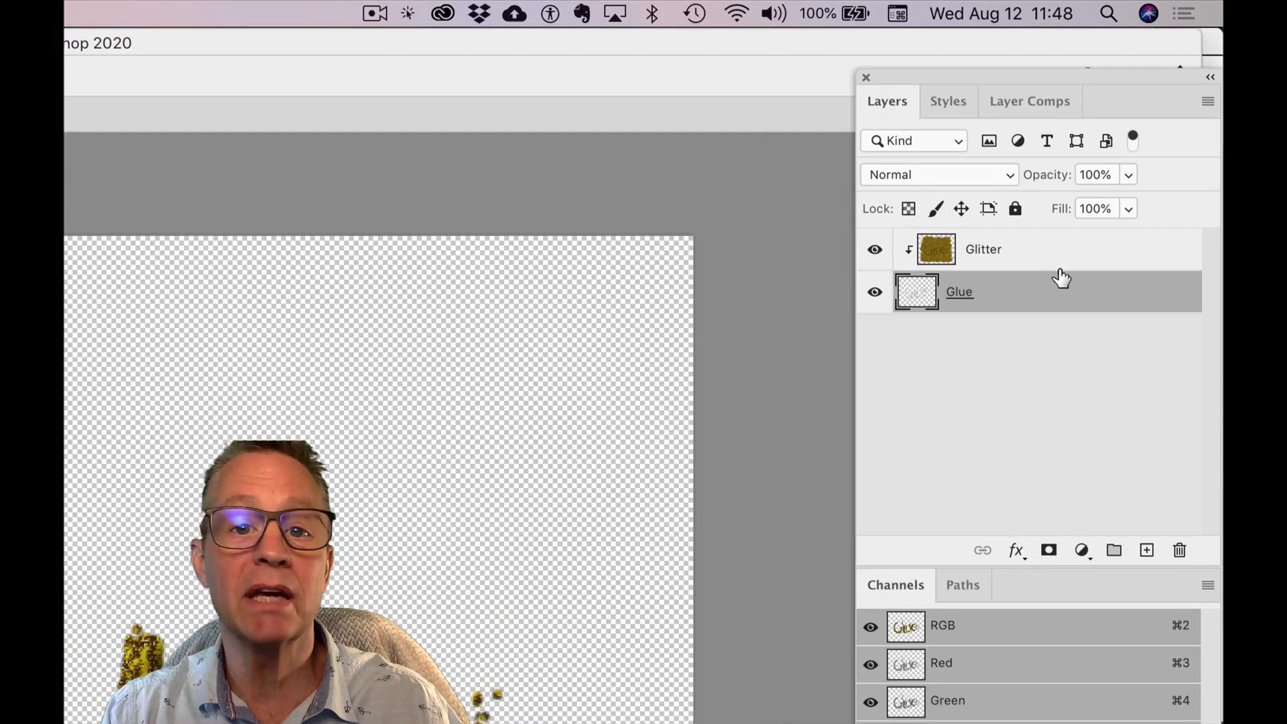
# - Release and reapply the clipping of Glitter to Glue several times, leaving Glitter clipped
pyautogui.keyDown('alt'); pyautogui.click(1026, 268); pyautogui.keyUp('alt')
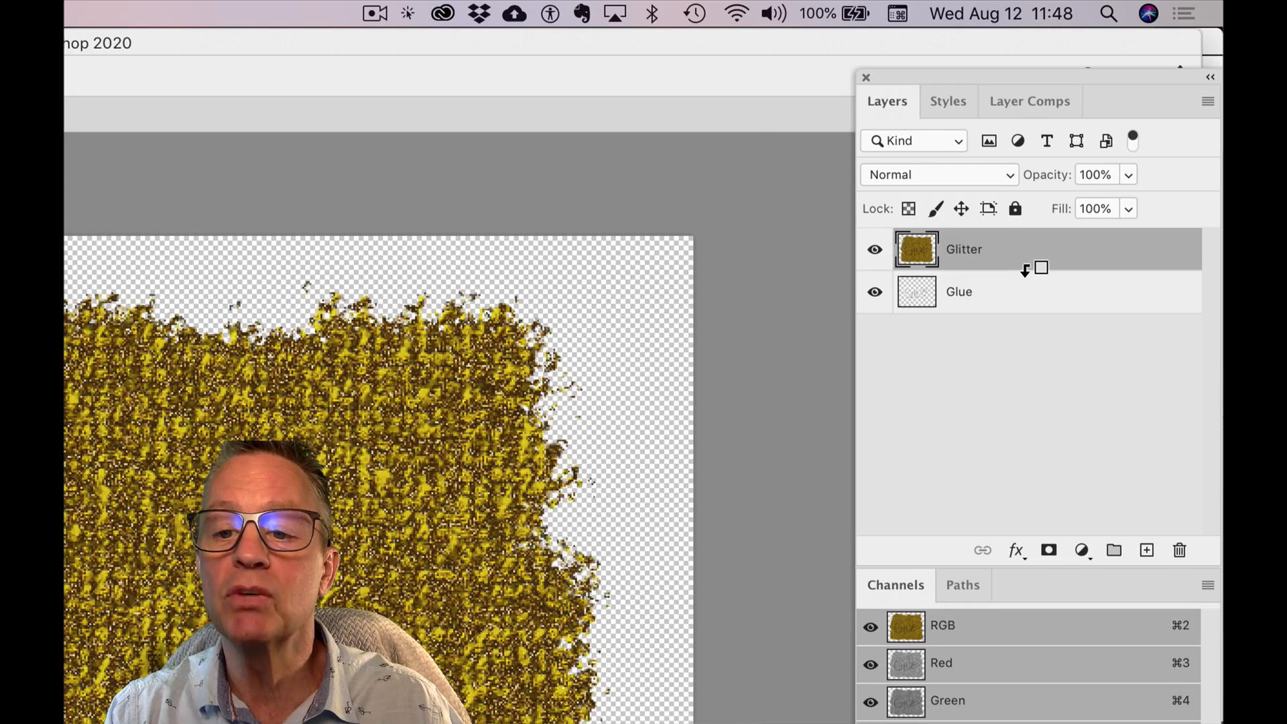
pyautogui.keyDown('alt'); pyautogui.click(1025, 269); pyautogui.keyUp('alt')
pyautogui.keyDown('alt'); pyautogui.click(1025, 269); pyautogui.keyUp('alt')
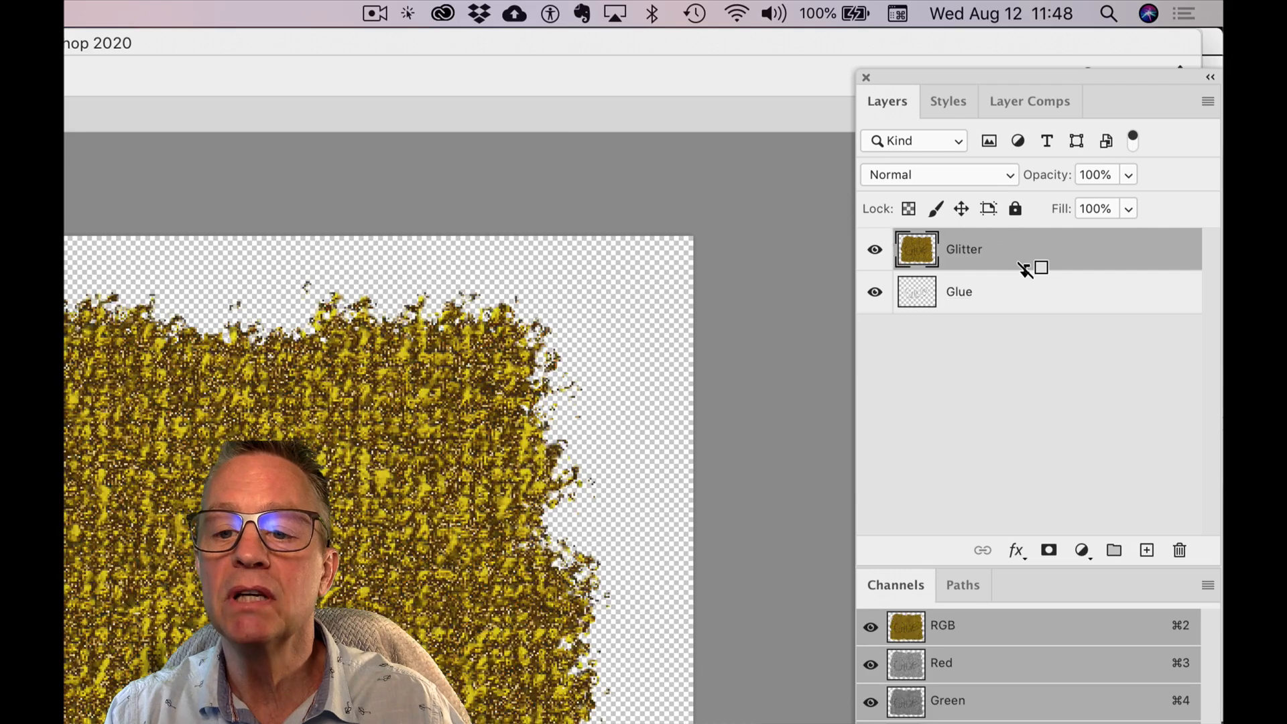
pyautogui.keyDown('alt'); pyautogui.click(1025, 268); pyautogui.keyUp('alt')
pyautogui.keyDown('alt'); pyautogui.click(1026, 268); pyautogui.keyUp('alt')
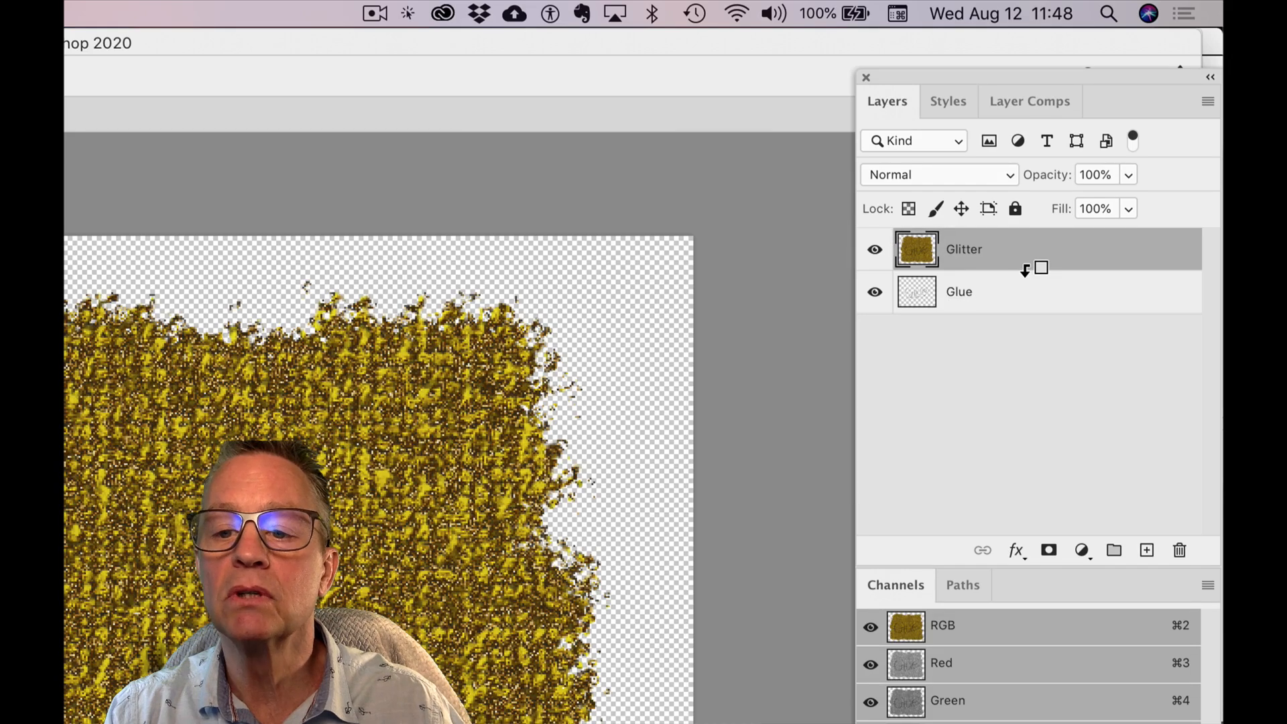
pyautogui.keyDown('alt'); pyautogui.click(1025, 269); pyautogui.keyUp('alt')
pyautogui.keyDown('alt'); pyautogui.click(1025, 269); pyautogui.keyUp('alt')
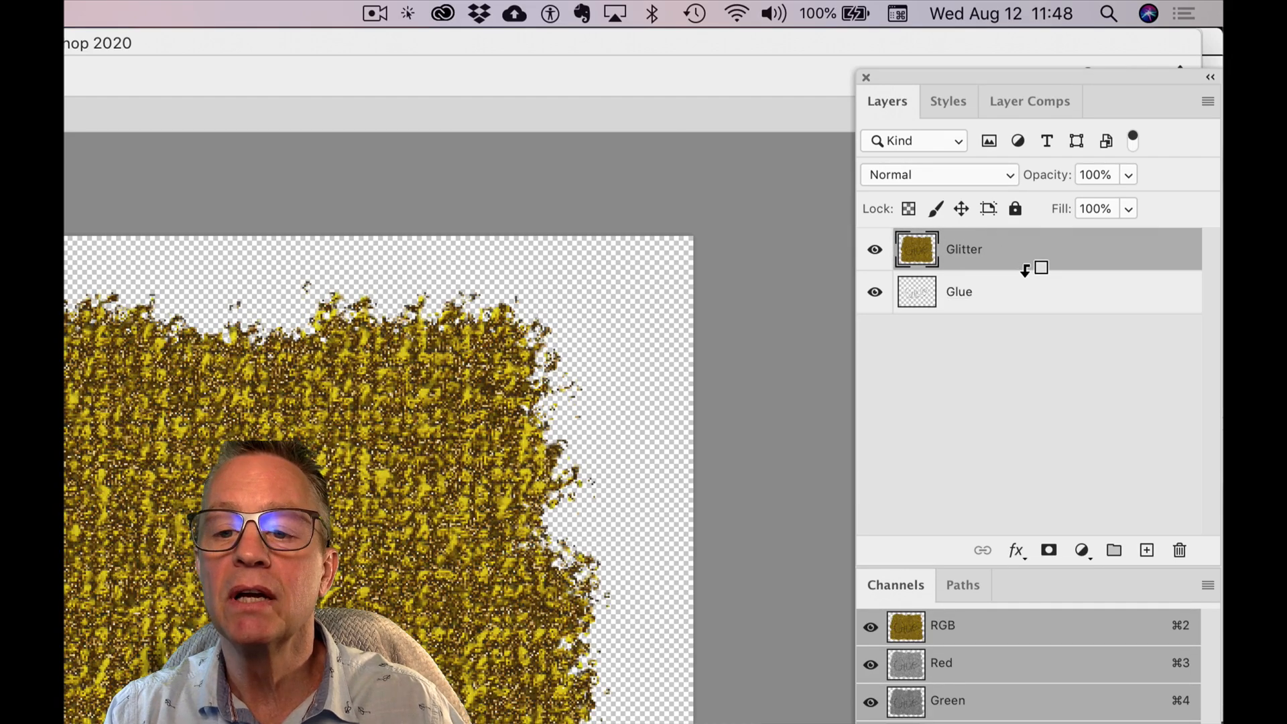
pyautogui.keyDown('alt'); pyautogui.click(1025, 268); pyautogui.keyUp('alt')
pyautogui.keyDown('alt'); pyautogui.click(1026, 269); pyautogui.keyUp('alt')
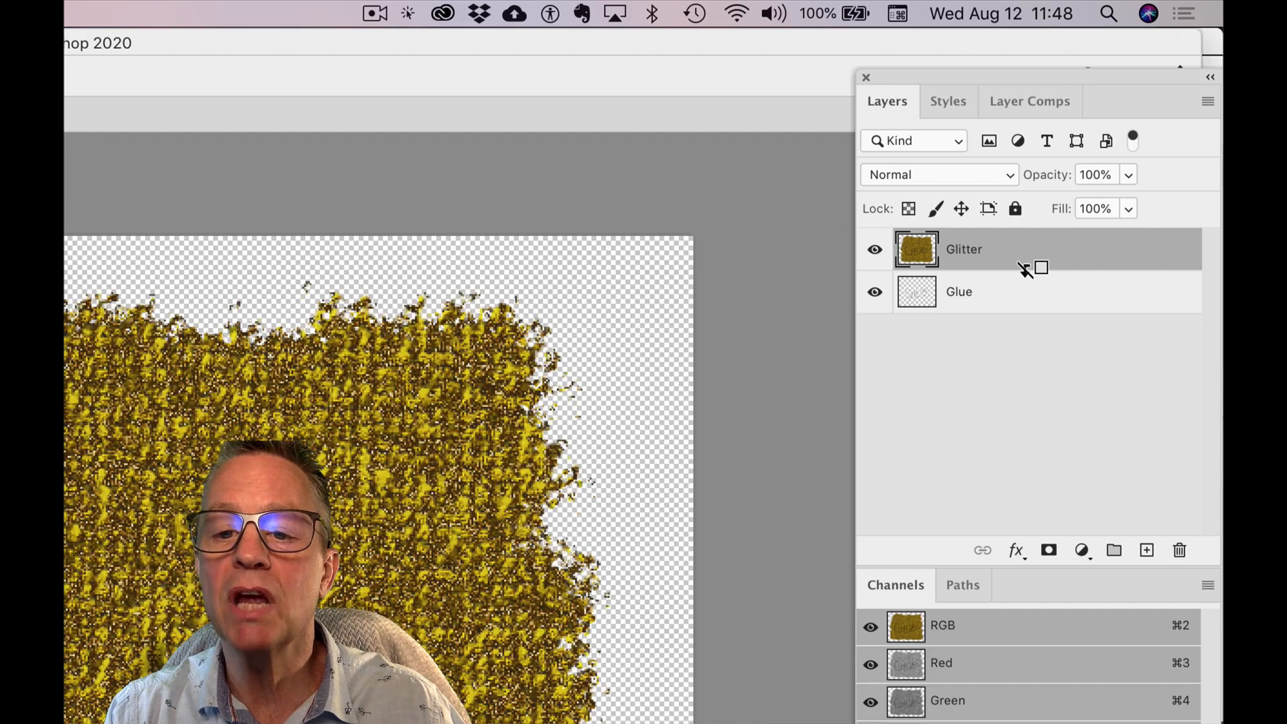
pyautogui.keyDown('alt'); pyautogui.click(1025, 269); pyautogui.keyUp('alt')
pyautogui.keyDown('alt'); pyautogui.click(1026, 269); pyautogui.keyUp('alt')
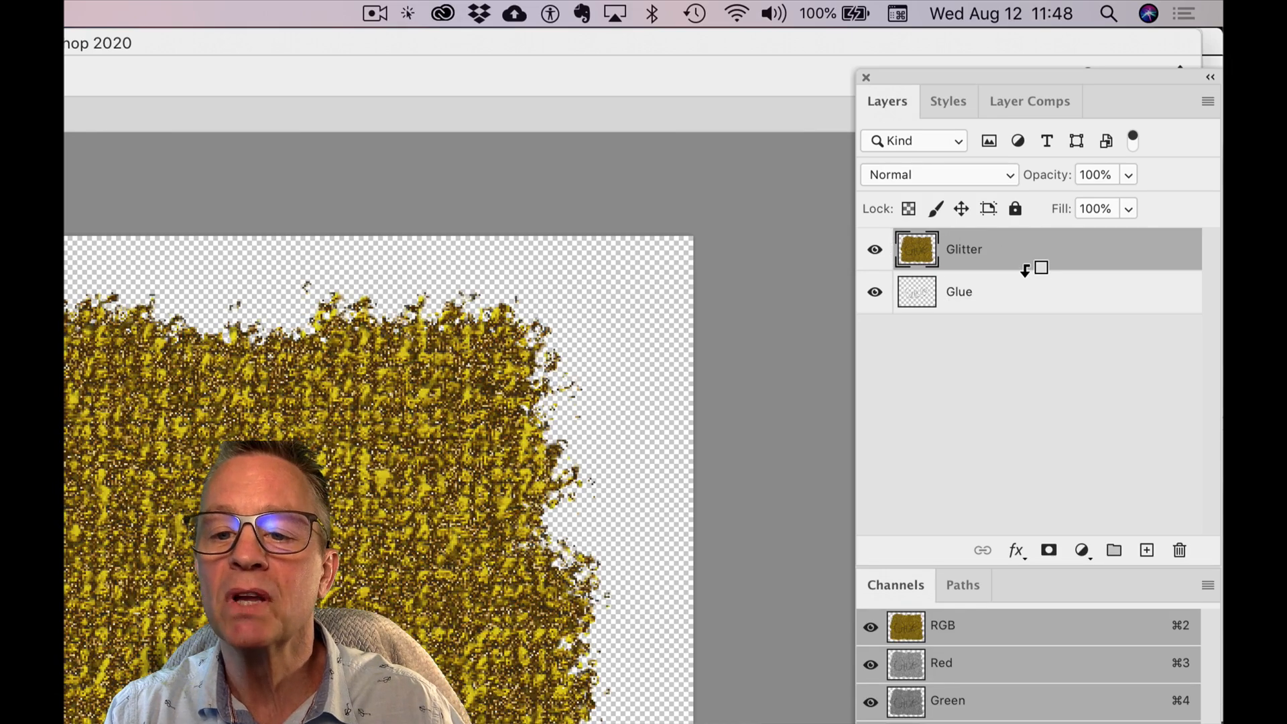
pyautogui.keyDown('alt'); pyautogui.click(1025, 269); pyautogui.keyUp('alt')
pyautogui.keyDown('alt'); pyautogui.click(1026, 269); pyautogui.keyUp('alt')
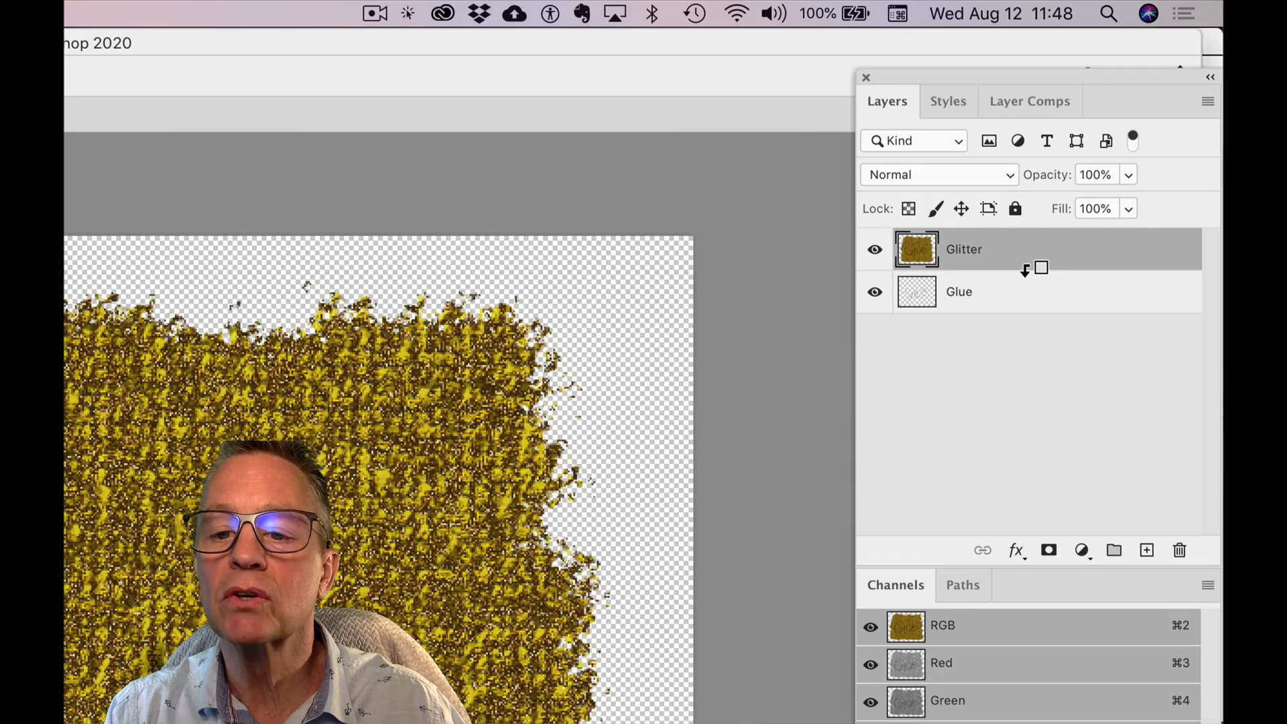
pyautogui.keyDown('alt'); pyautogui.click(1025, 269); pyautogui.keyUp('alt')
pyautogui.keyDown('alt'); pyautogui.click(1025, 269); pyautogui.keyUp('alt')
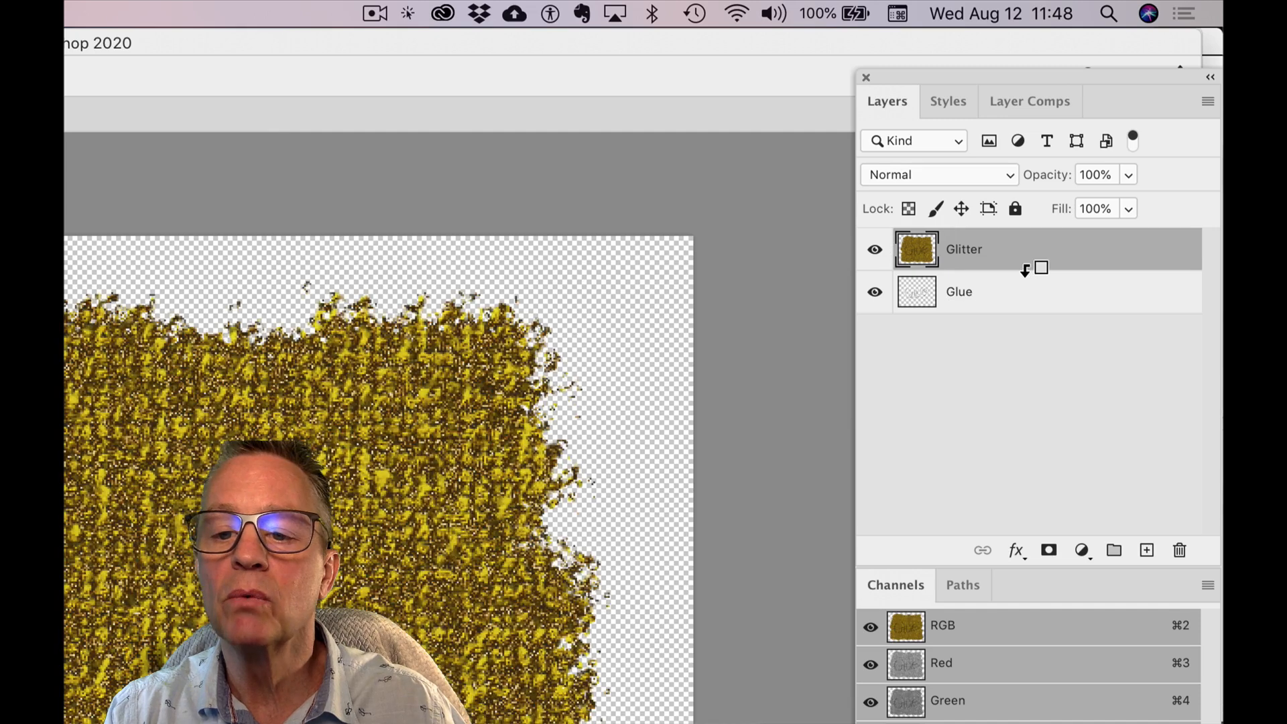
pyautogui.keyDown('alt'); pyautogui.click(1025, 269); pyautogui.keyUp('alt')
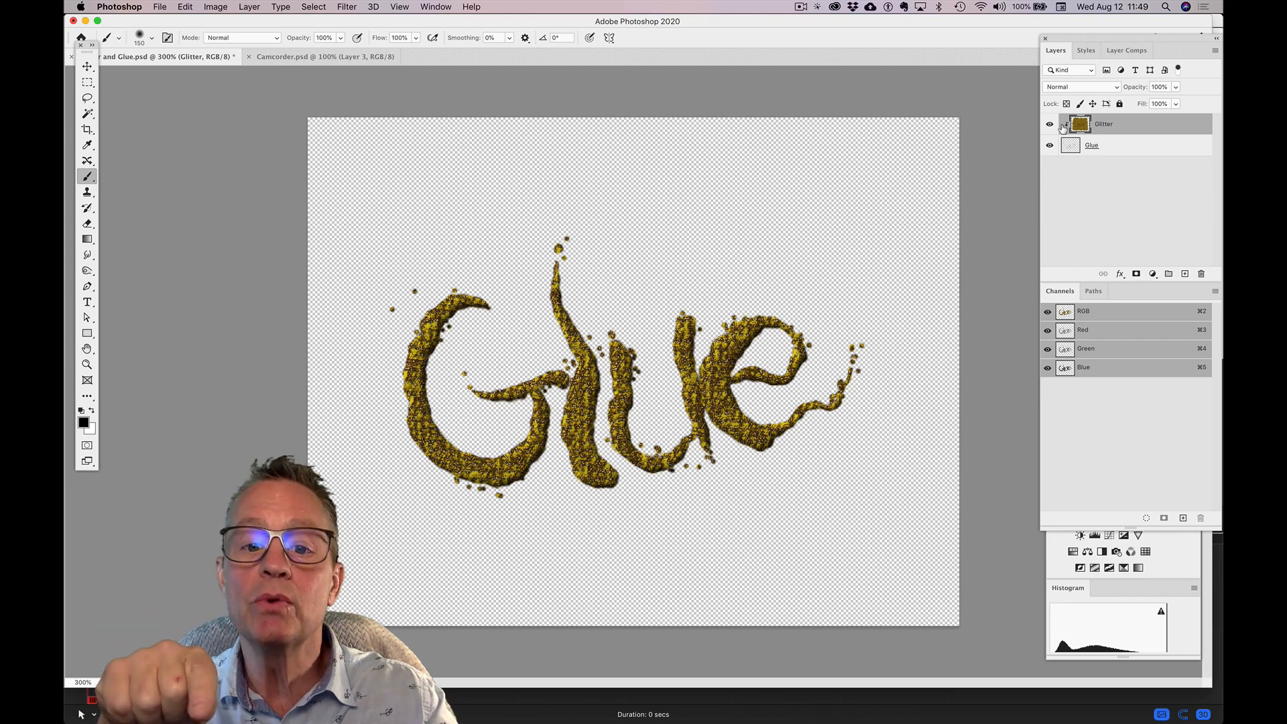
# - Close the glitter and glue document without saving its changes
pyautogui.press('super+w')
pyautogui.press('super+d')
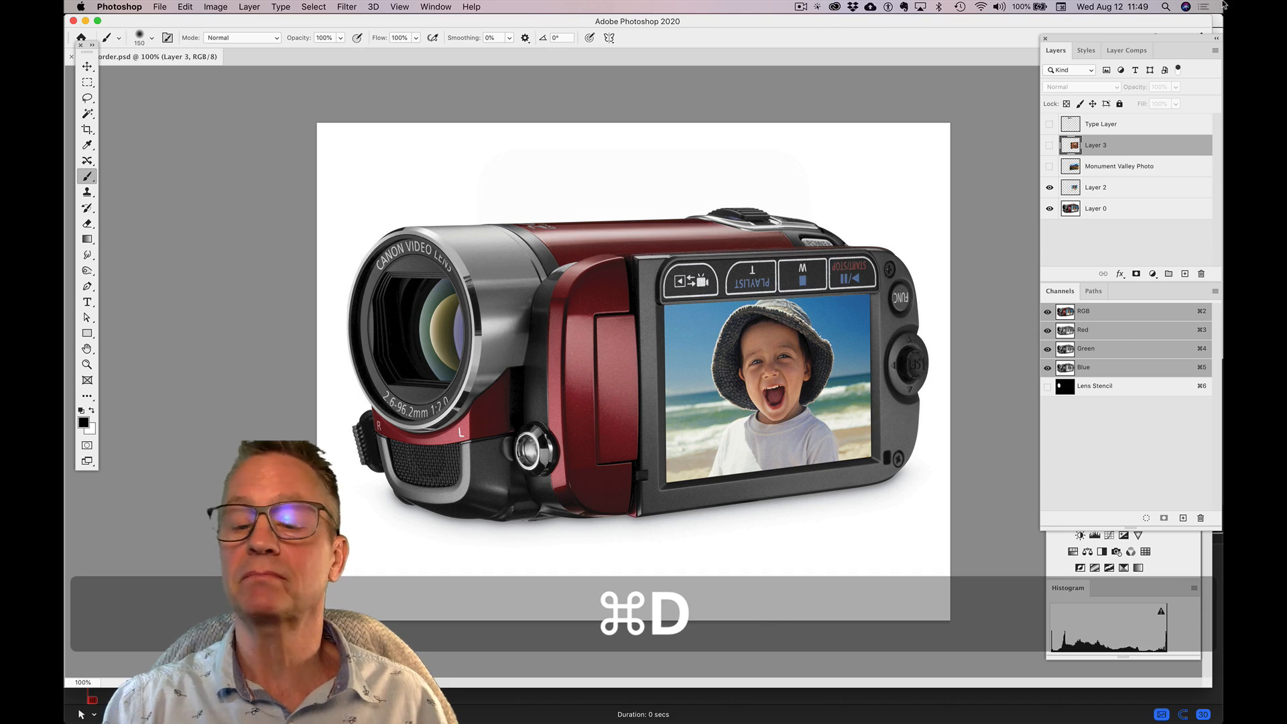
pyautogui.press('Tab')
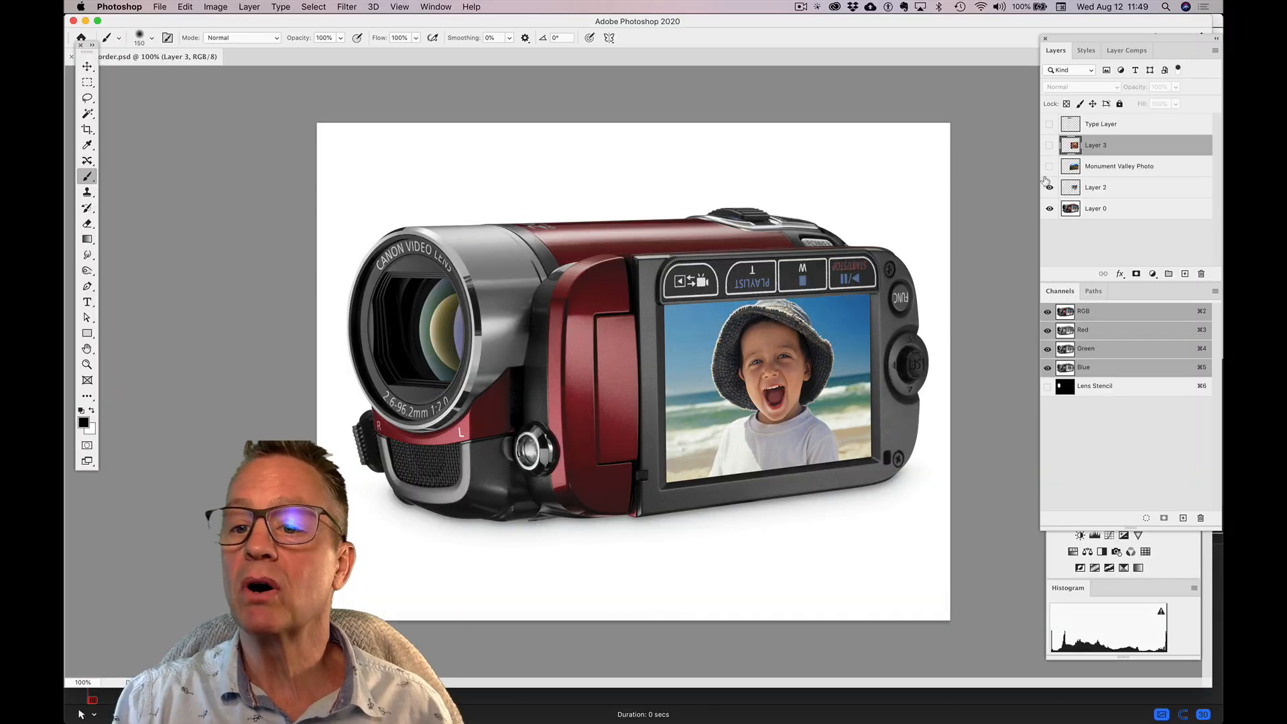
# - Examine Layer 2 on its own and against the Layer 0 camcorder by isolating and restoring layer visibility
pyautogui.click(1068, 212)
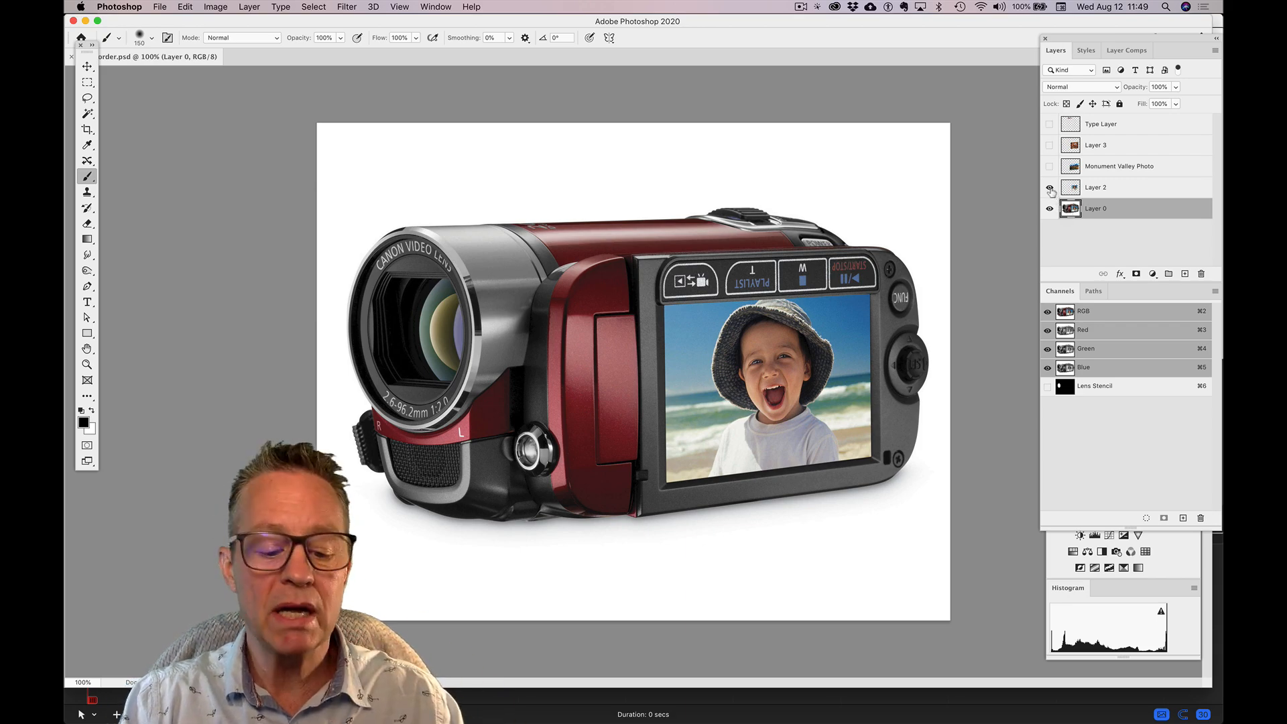
pyautogui.click(1049, 189)
pyautogui.keyDown('alt'); pyautogui.click(1049, 189); pyautogui.keyUp('alt')
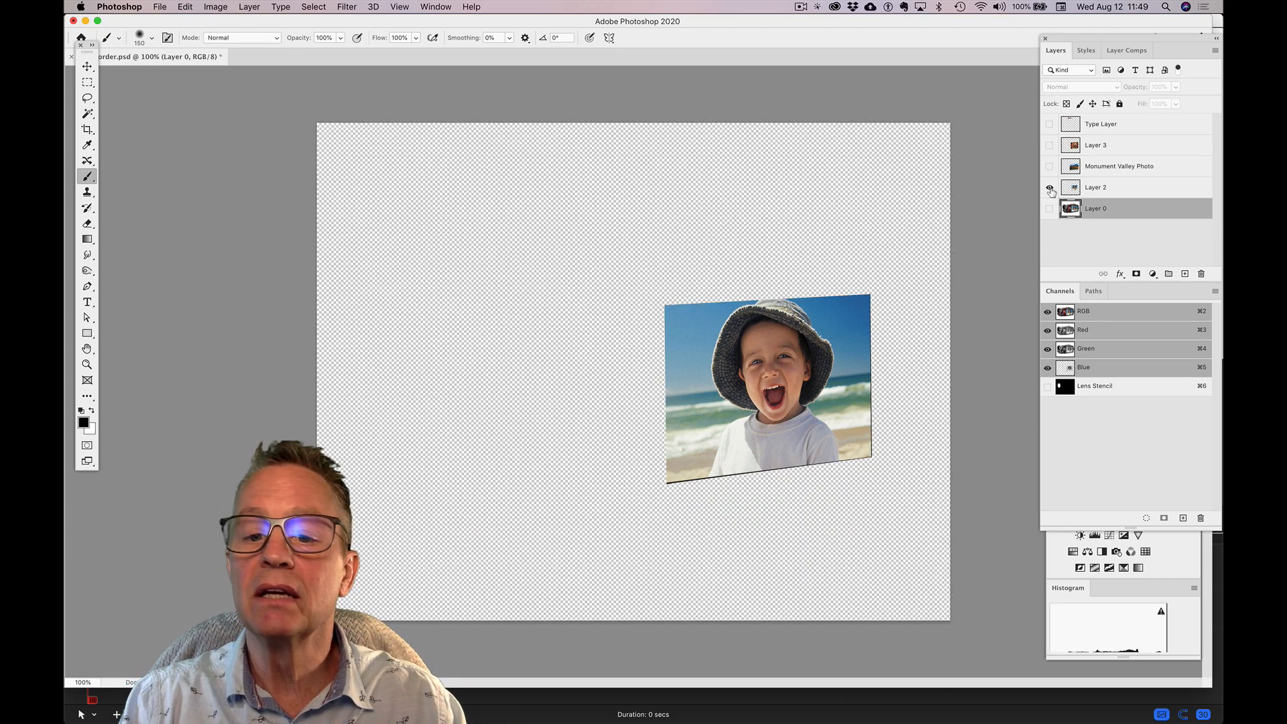
pyautogui.keyDown('alt'); pyautogui.click(1049, 189); pyautogui.keyUp('alt')
pyautogui.keyDown('alt'); pyautogui.click(1049, 189); pyautogui.keyUp('alt')
pyautogui.keyDown('alt'); pyautogui.click(1049, 189); pyautogui.keyUp('alt')
pyautogui.keyDown('alt'); pyautogui.click(1049, 189); pyautogui.keyUp('alt')
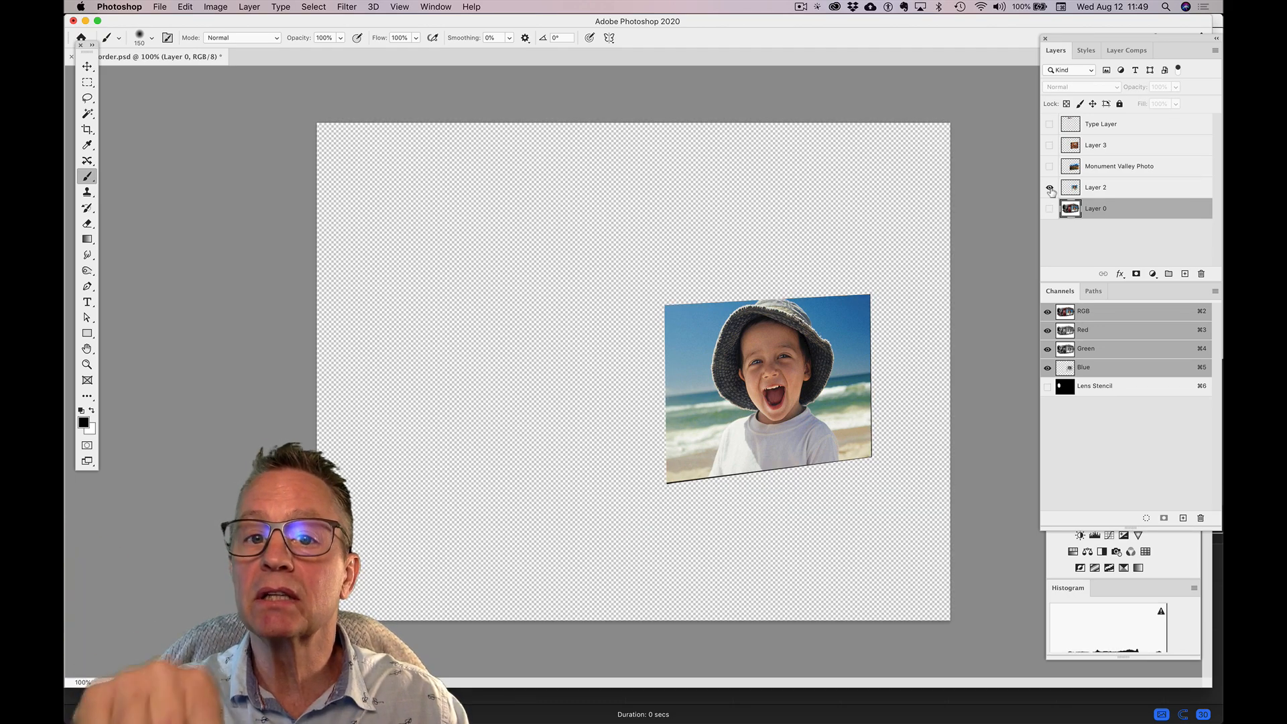
pyautogui.keyDown('alt'); pyautogui.click(1049, 189); pyautogui.keyUp('alt')
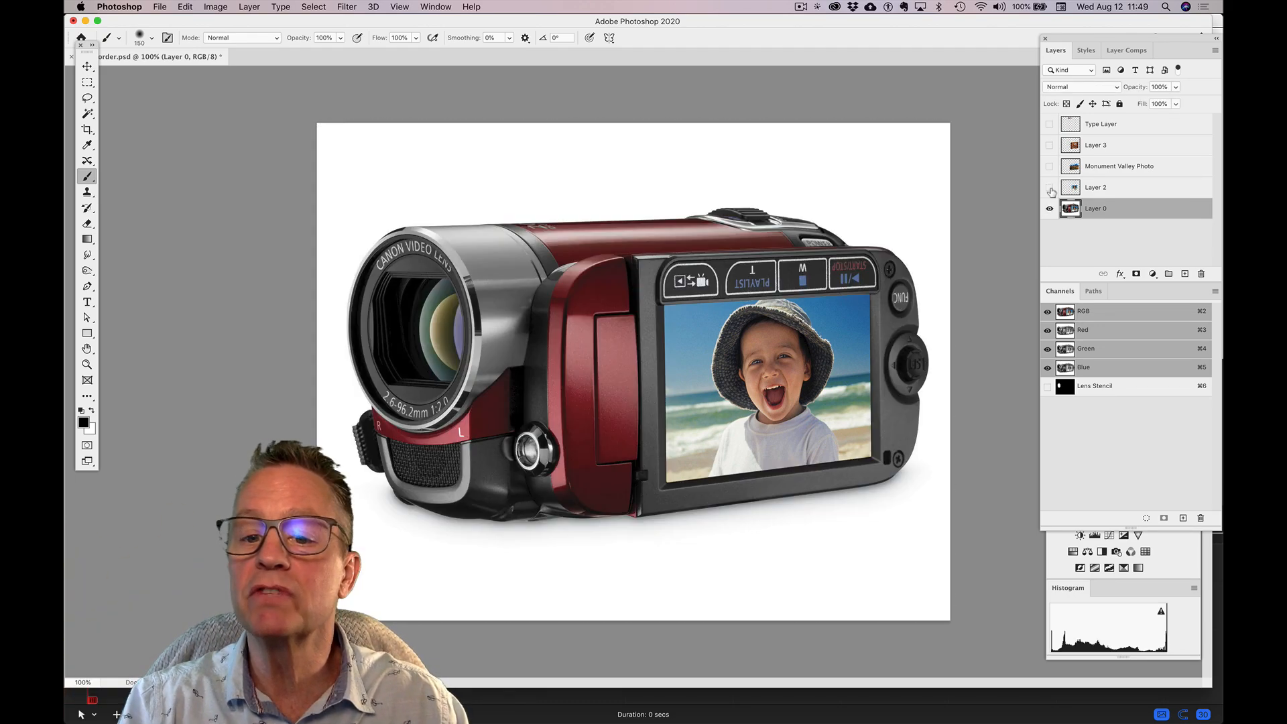
pyautogui.keyDown('alt'); pyautogui.click(1049, 189); pyautogui.keyUp('alt')
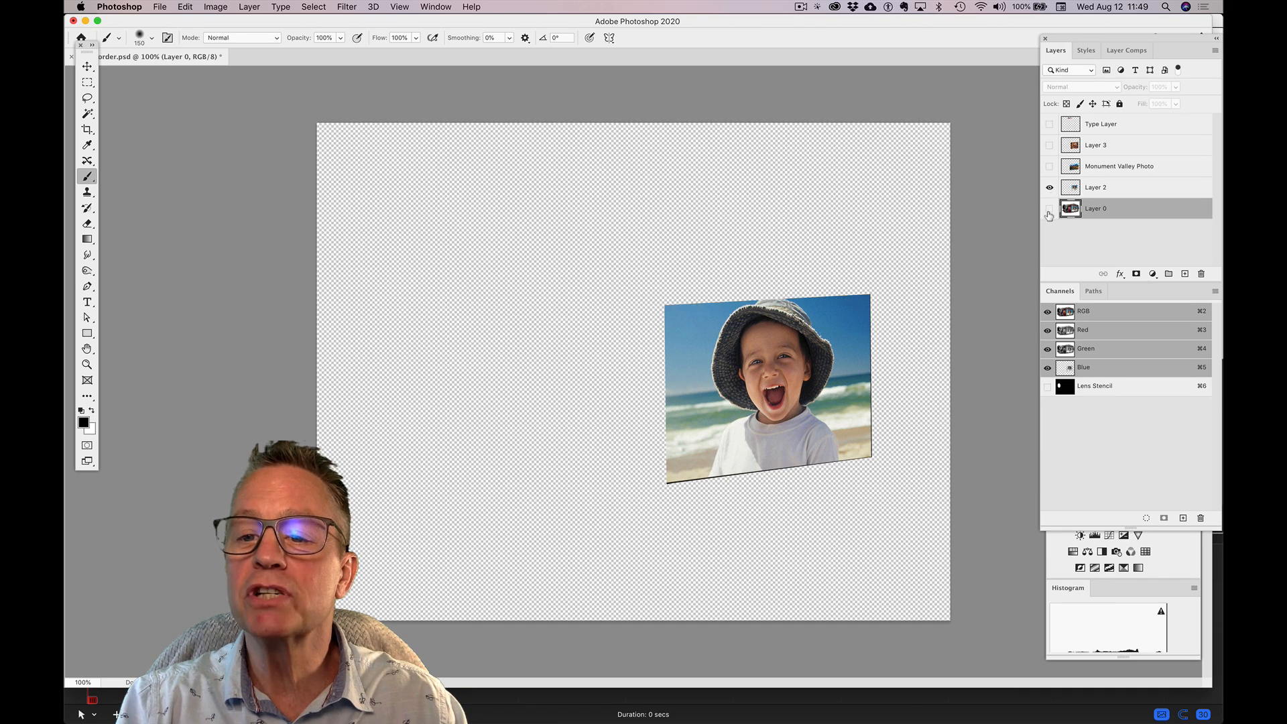
pyautogui.click(1050, 208)
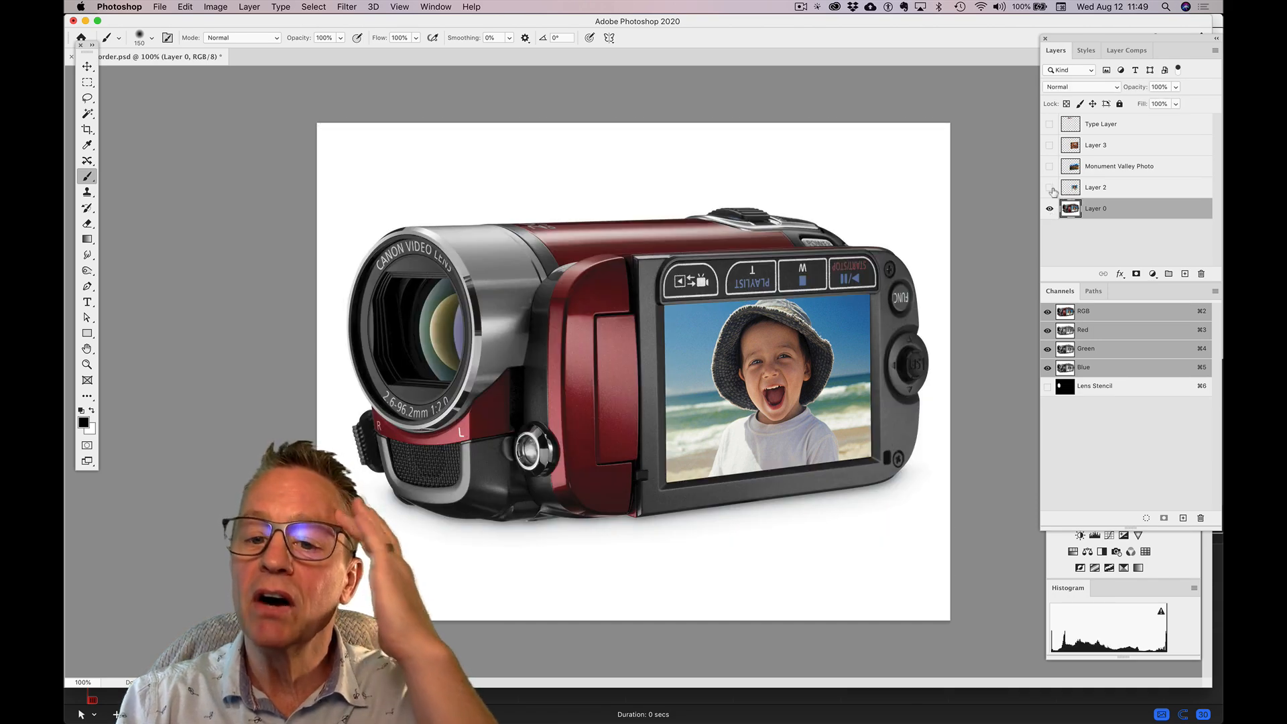
# - Show the Monument Valley Photo layer and clip it to Layer 2 so it fills only the camcorder screen
pyautogui.click(1065, 192)
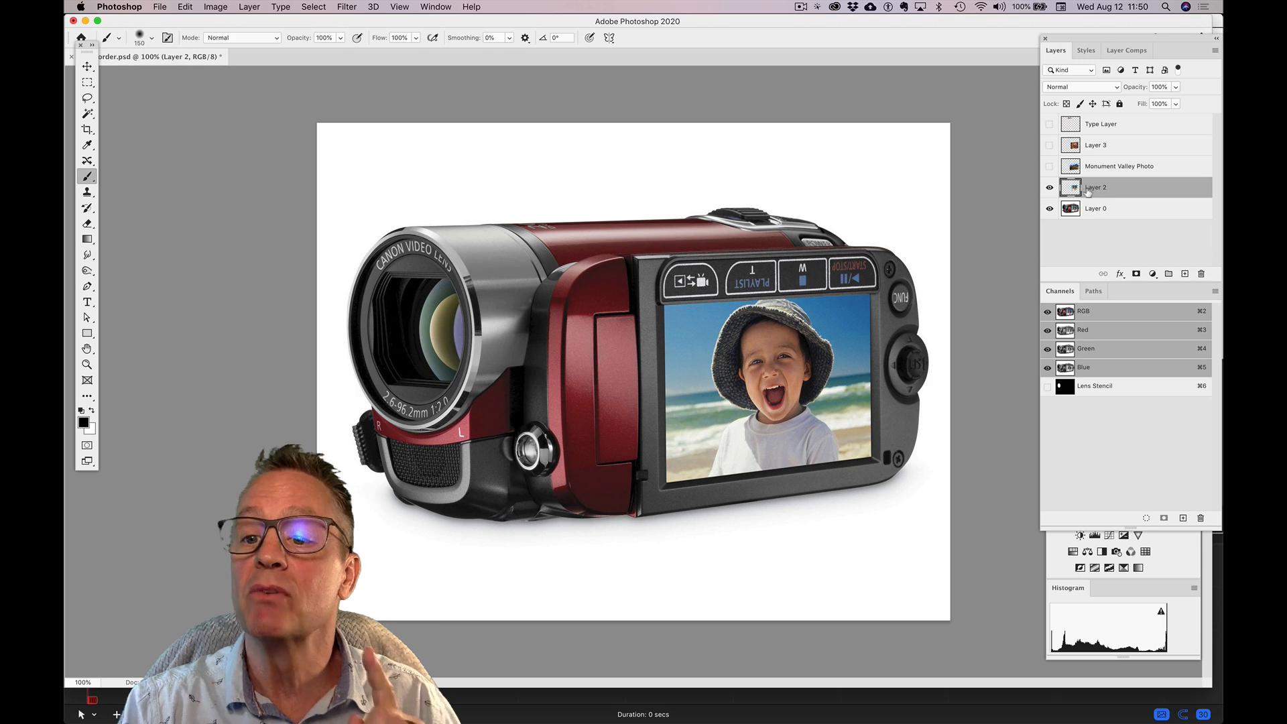
pyautogui.click(1049, 167)
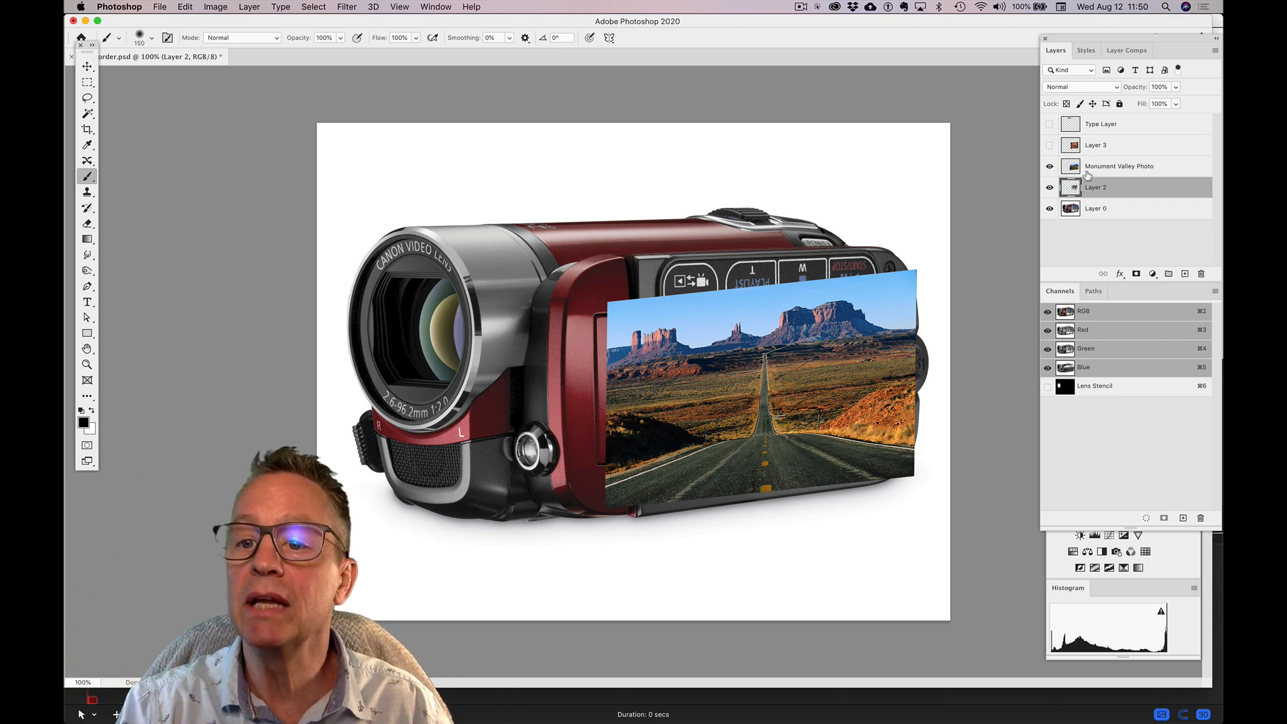
pyautogui.moveTo(1099, 170); pyautogui.dragTo(1123, 175)
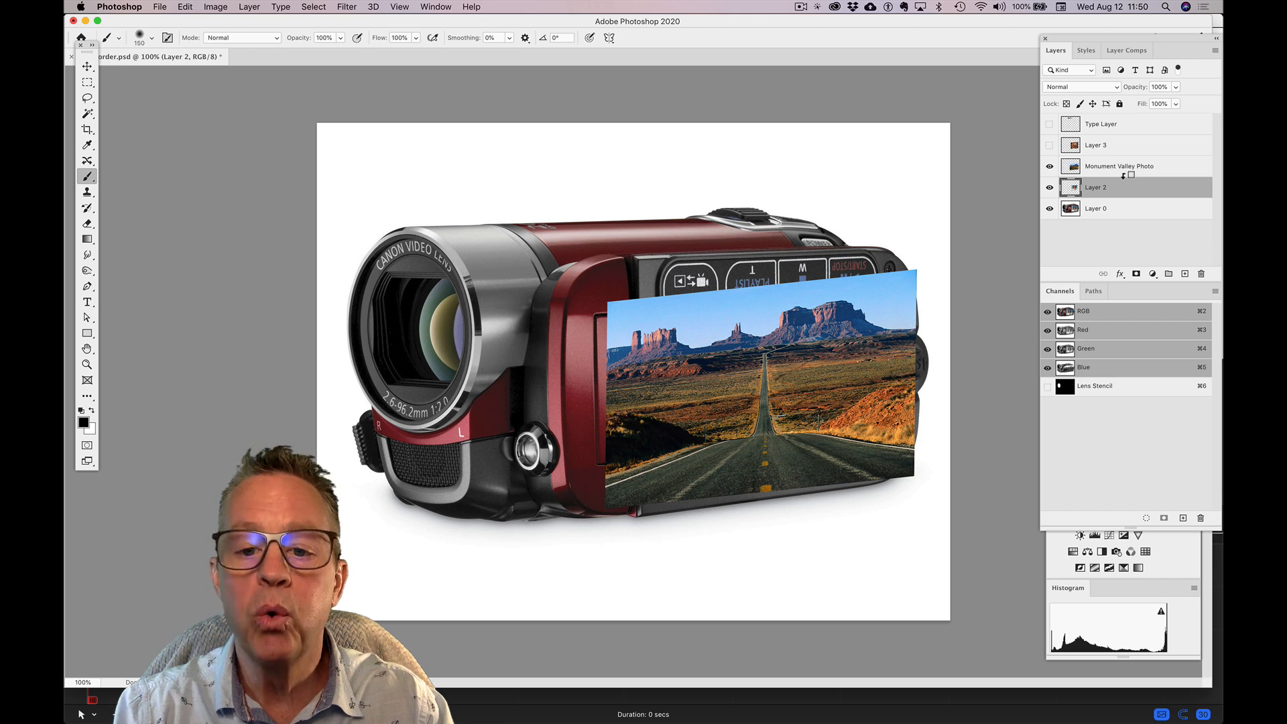
pyautogui.keyDown('alt'); pyautogui.click(1123, 176); pyautogui.keyUp('alt')
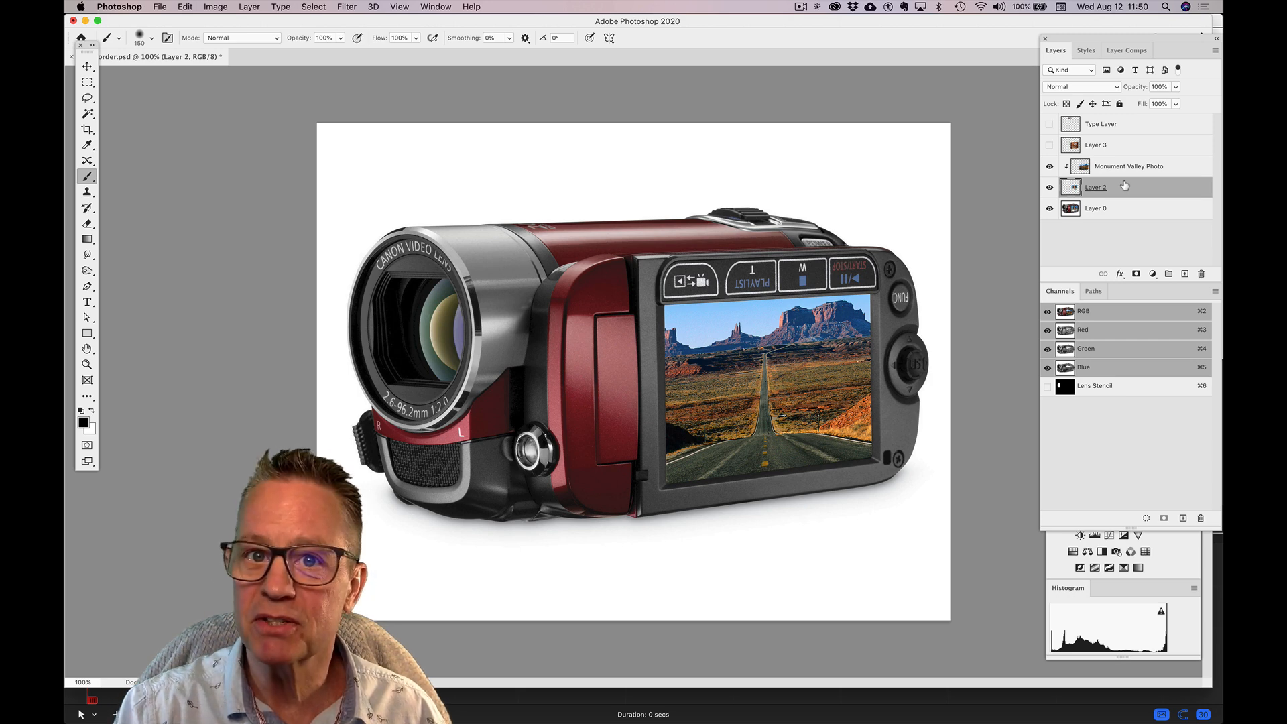
# - Move the clipped Monument Valley Photo slightly to the right within the camcorder screen
pyautogui.click(86, 67)
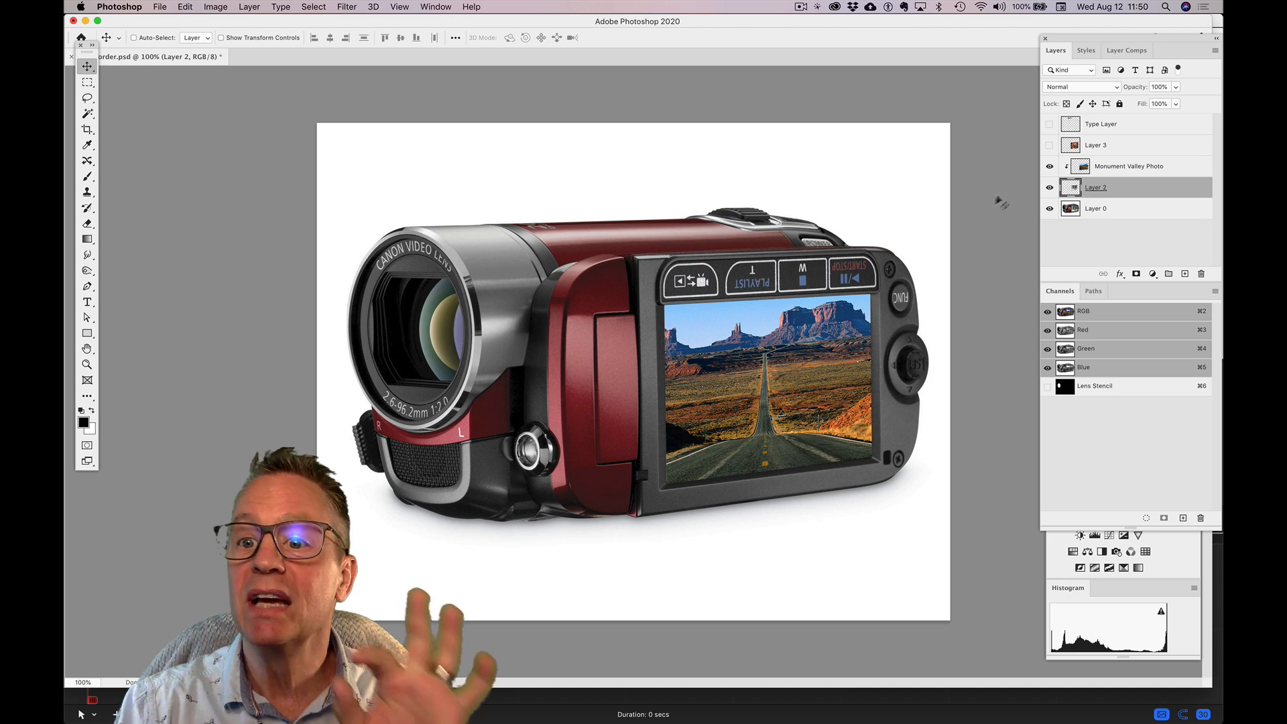
pyautogui.click(1089, 173)
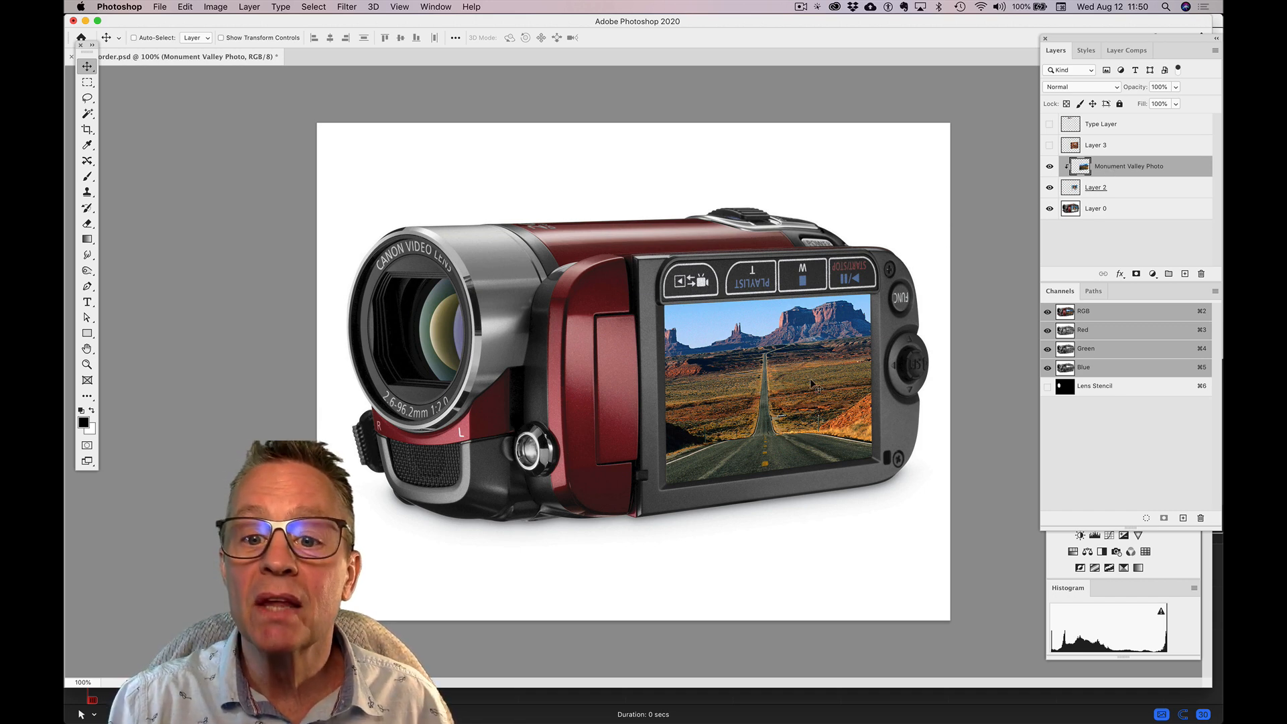
pyautogui.moveTo(810, 379)
pyautogui.mouseDown()
pyautogui.moveTo(793, 380)
pyautogui.moveTo(835, 376)
pyautogui.moveTo(814, 377)
pyautogui.mouseUp()
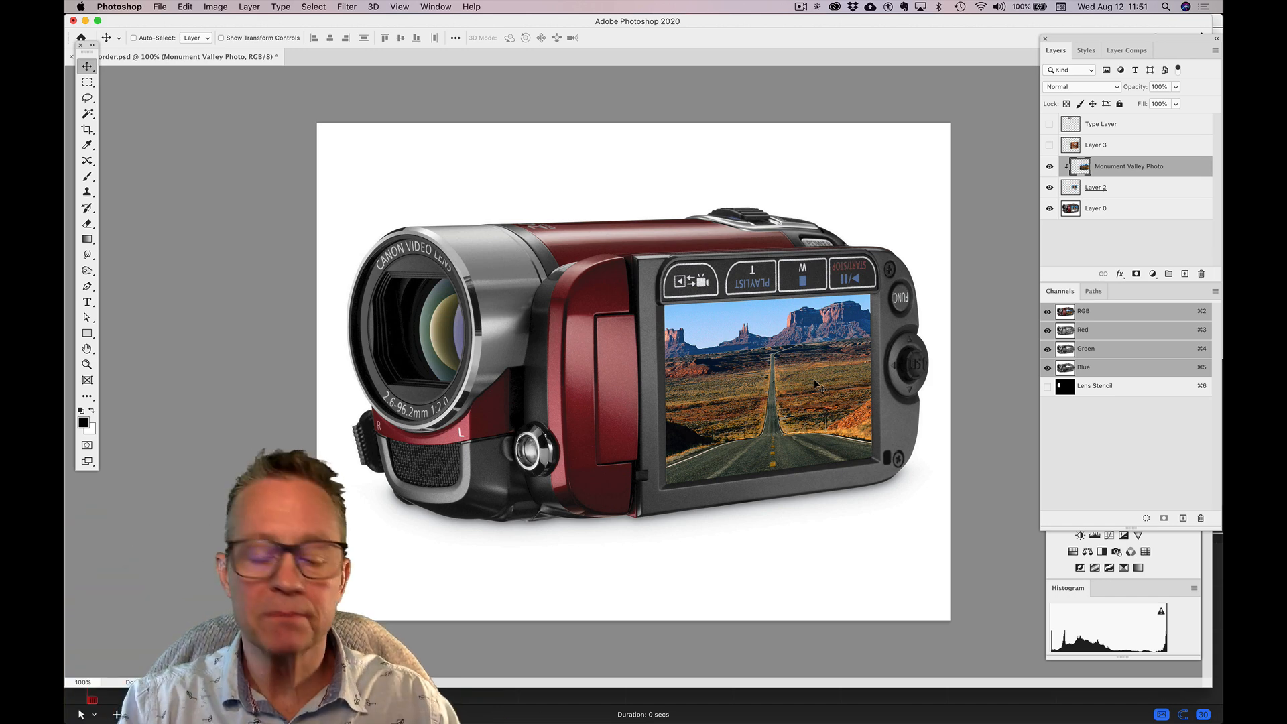
# - Show Layer 3 and add it to the clipping group based on Layer 2, above the Monument Valley Photo
pyautogui.click(1087, 146)
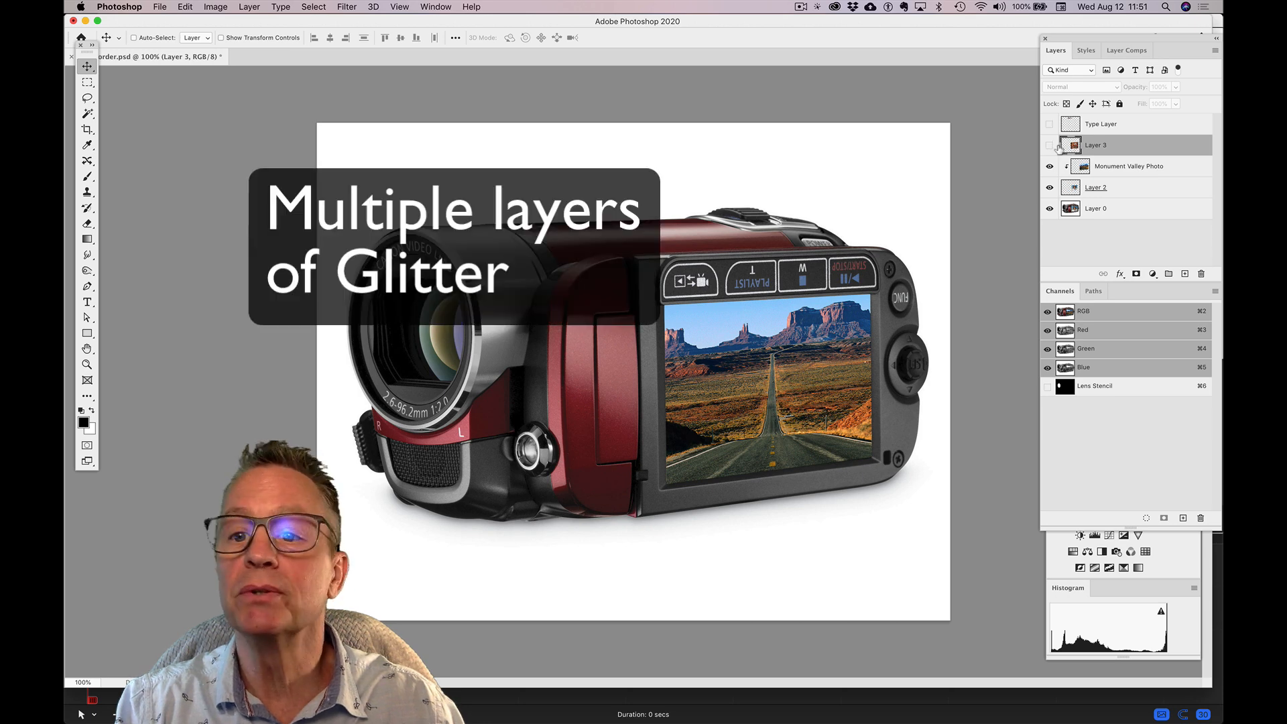
pyautogui.click(1050, 146)
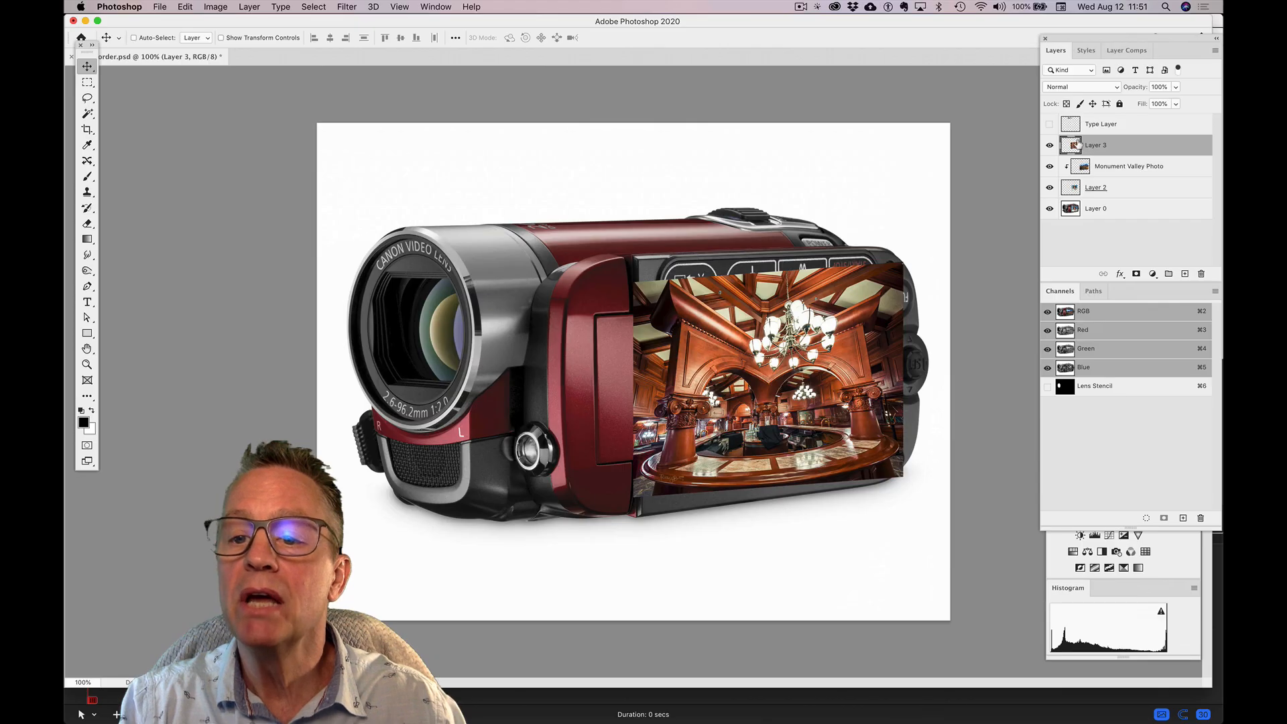
pyautogui.moveTo(1077, 144); pyautogui.dragTo(1107, 149)
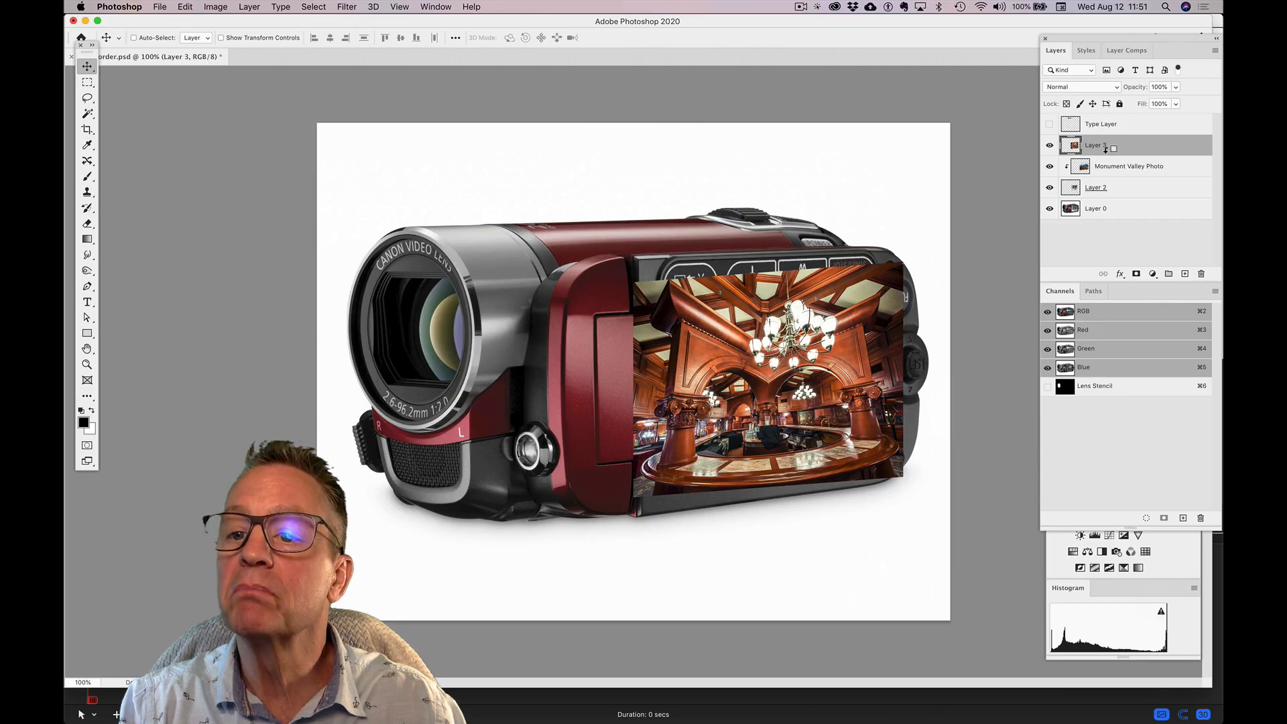
pyautogui.keyDown('alt'); pyautogui.click(1106, 152); pyautogui.keyUp('alt')
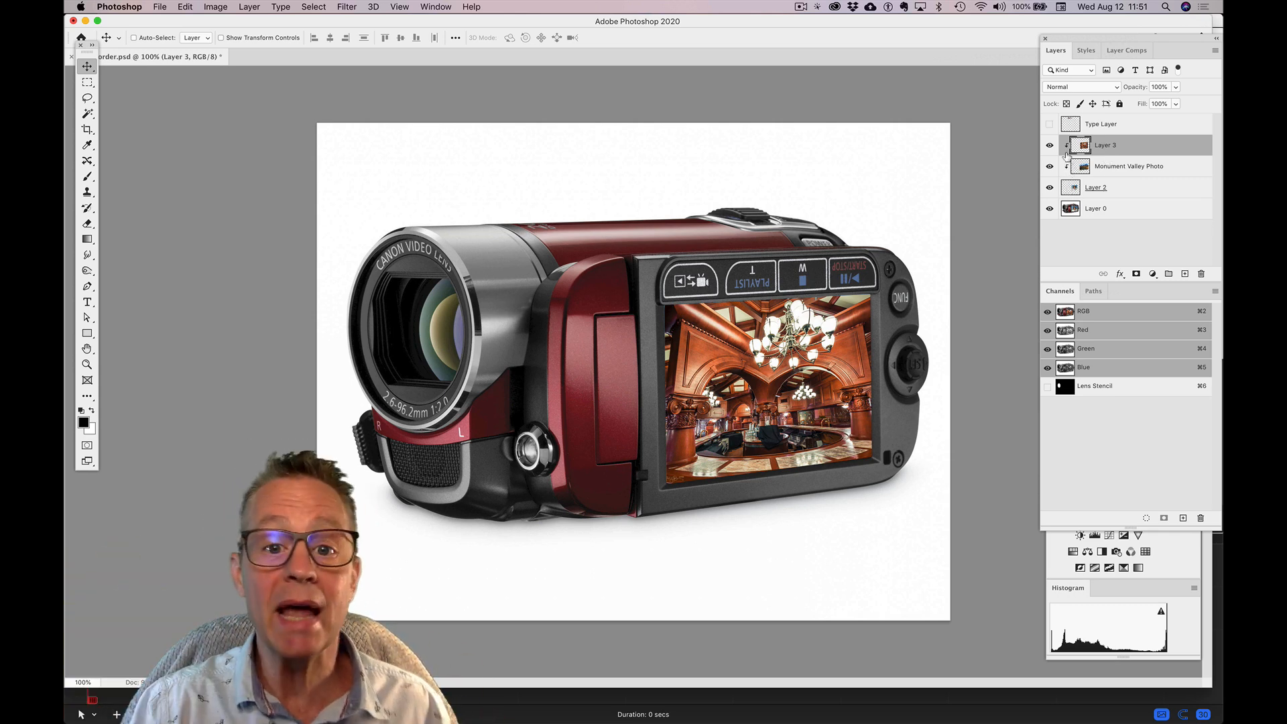
# - Hide Layer 3 and the Monument Valley Photo one by one to inspect the images beneath, and show both again
pyautogui.click(1109, 169)
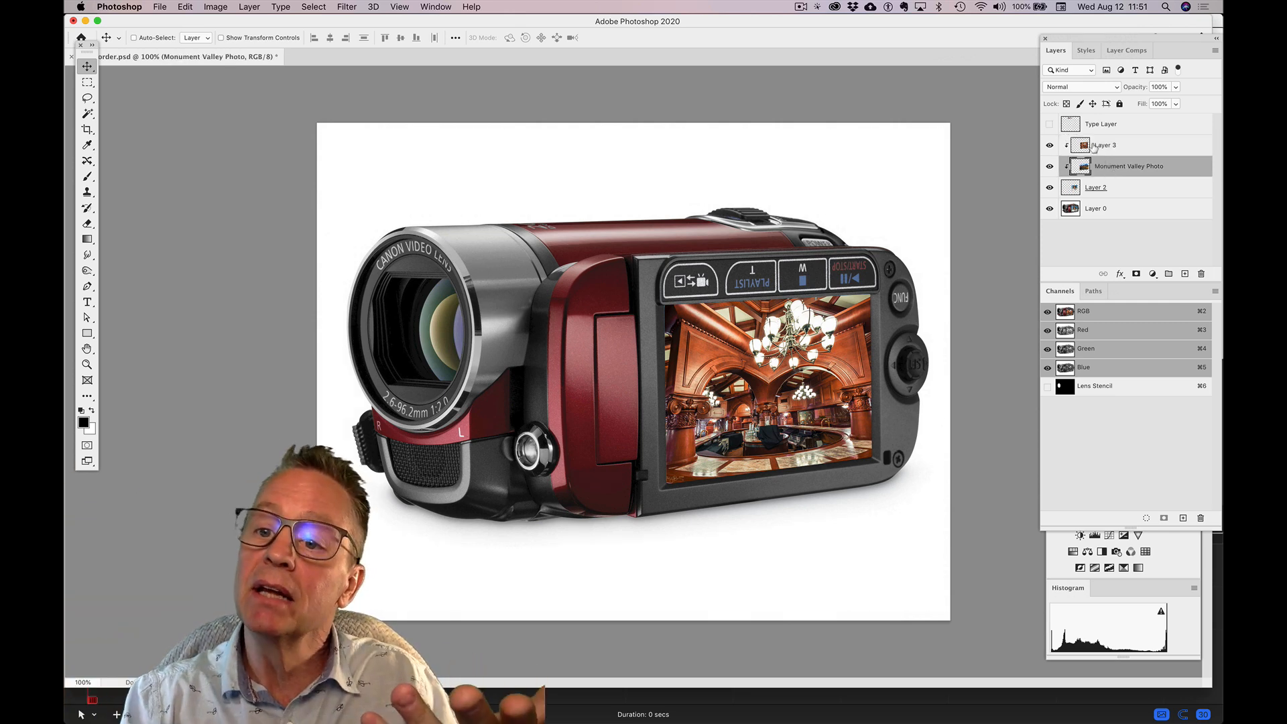
pyautogui.click(1050, 146)
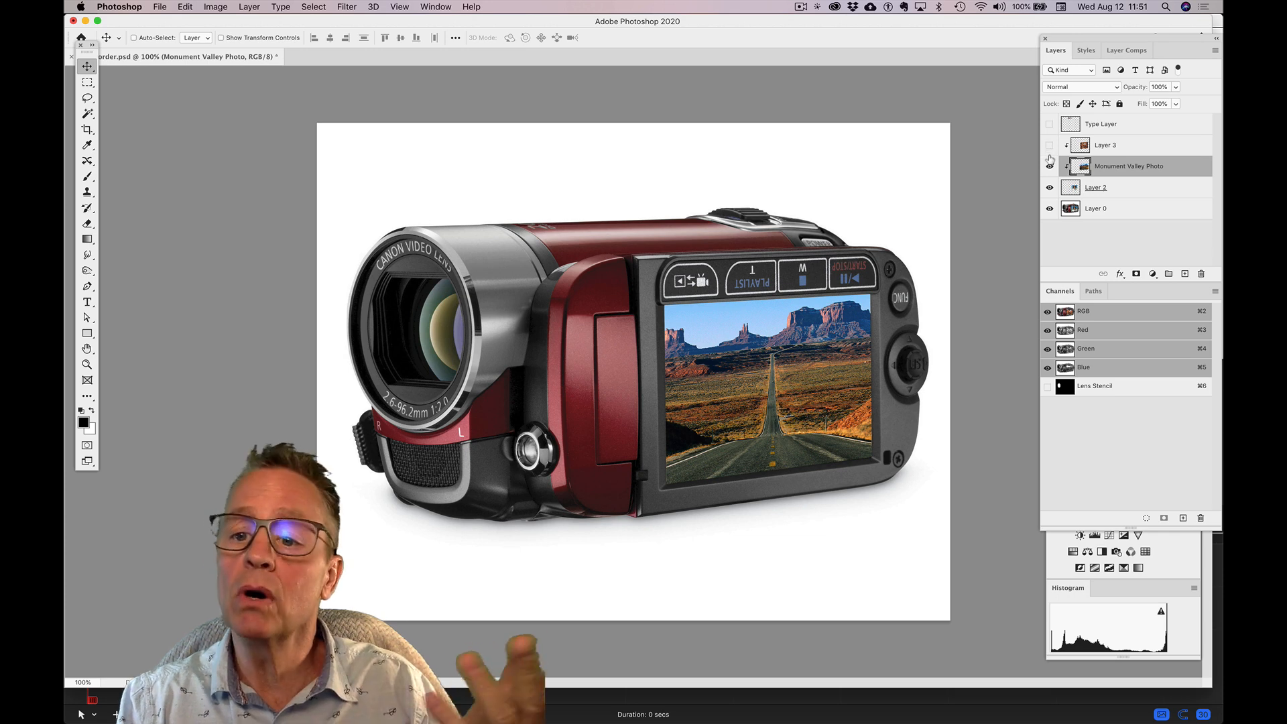
pyautogui.click(1049, 167)
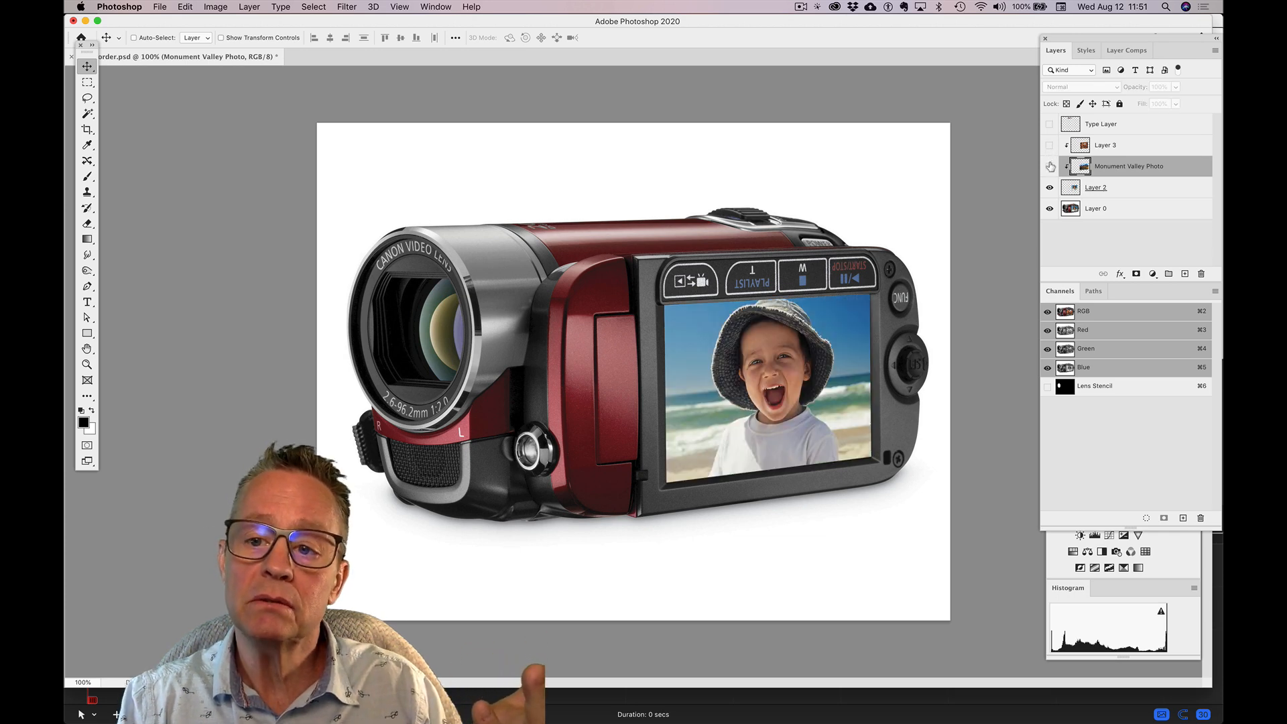
pyautogui.click(1050, 167)
pyautogui.click(1050, 146)
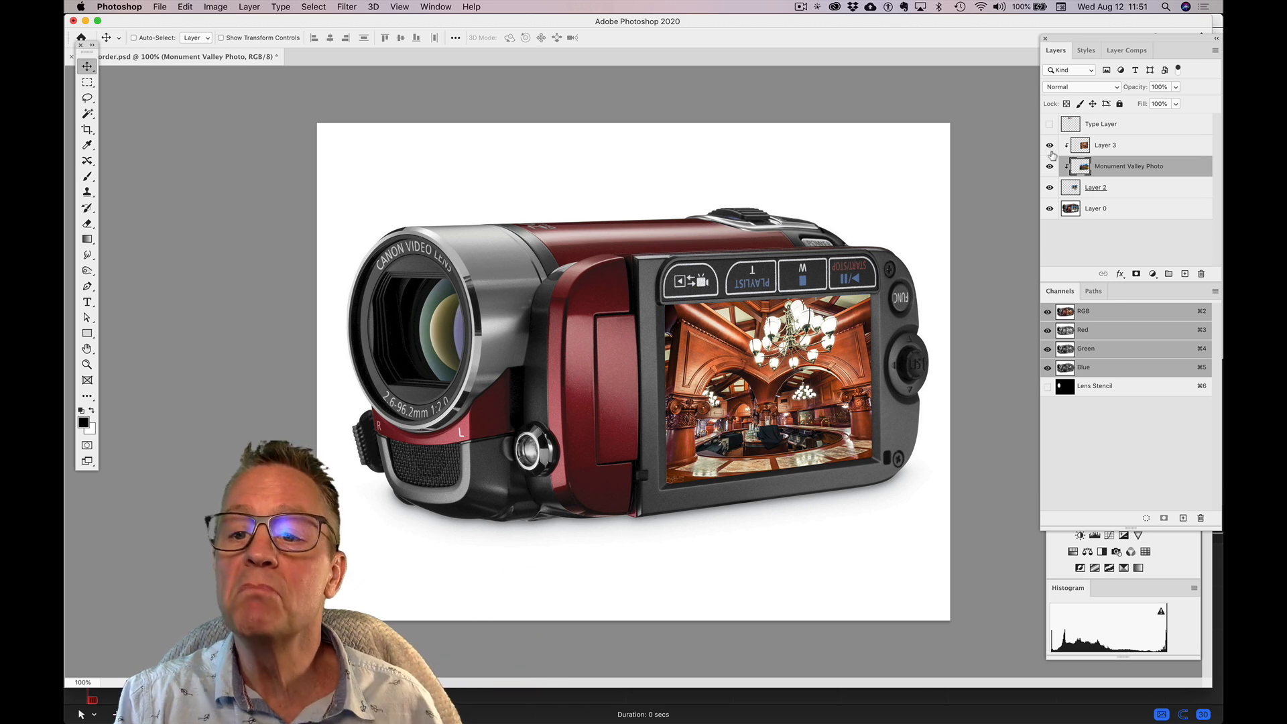
# - Add a new empty layer directly above Layer 3 and switch to the Brush tool for painting a shadow
pyautogui.click(1107, 146)
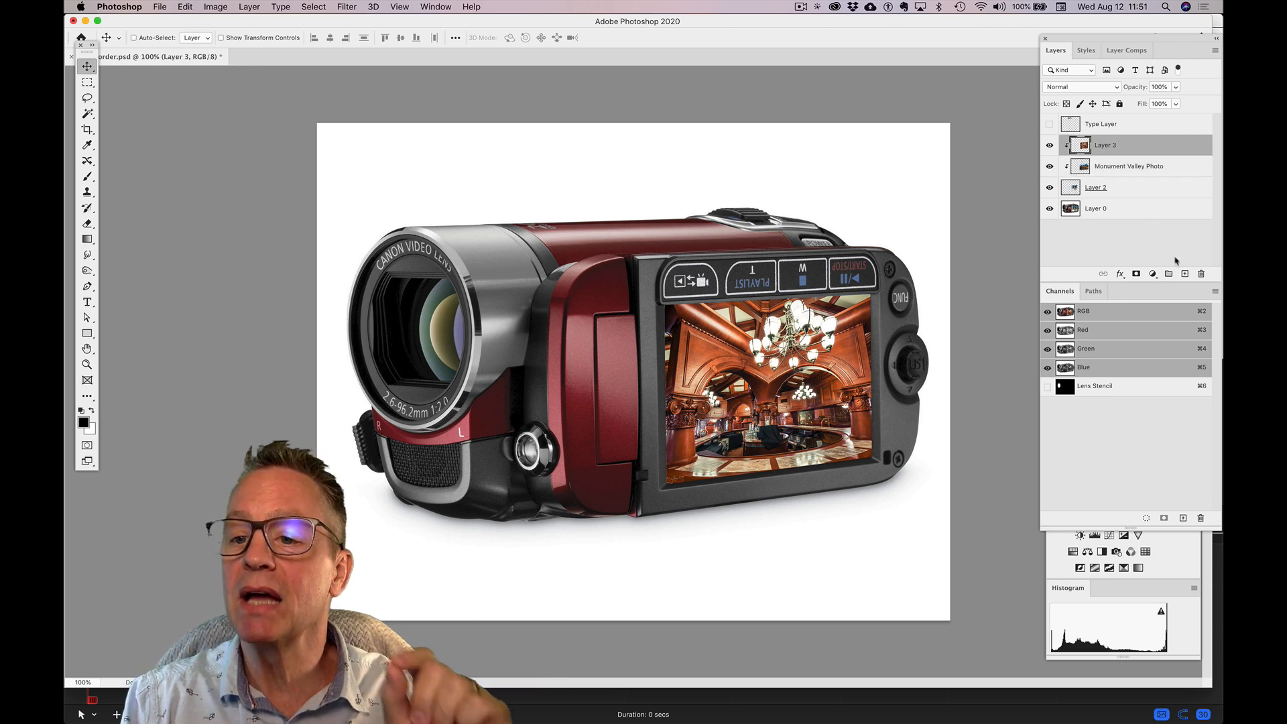
pyautogui.click(1185, 274)
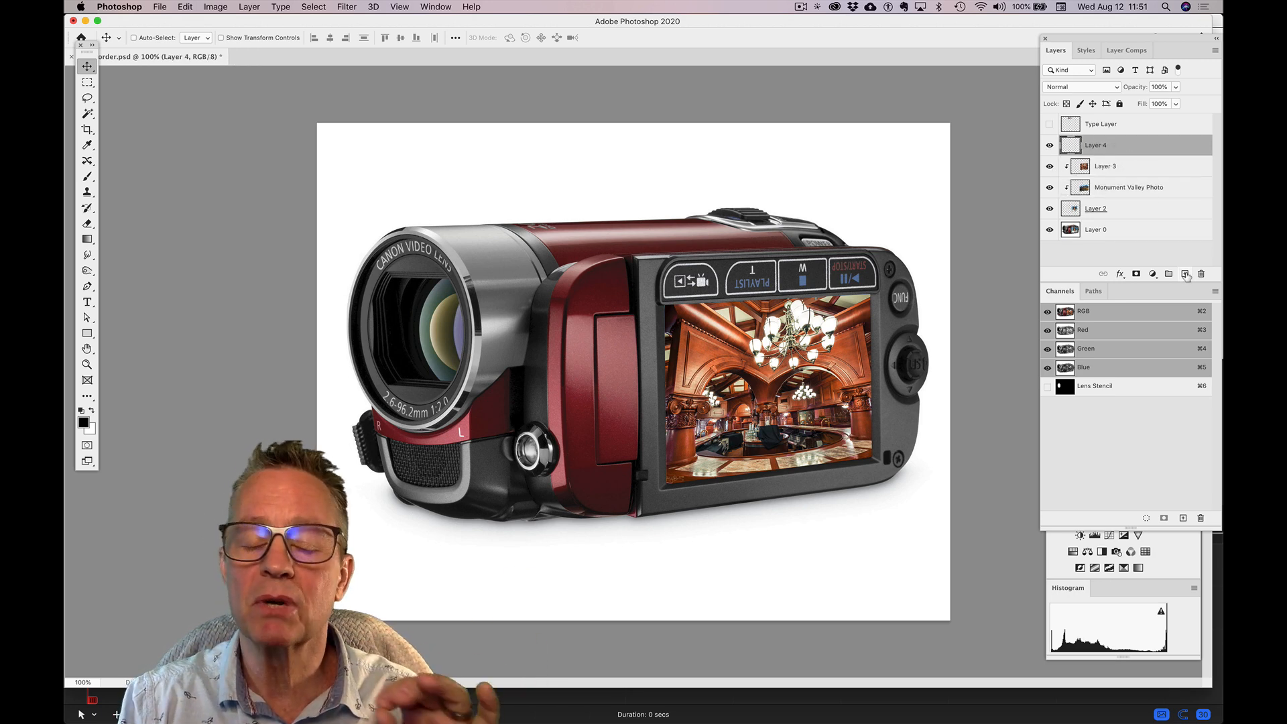
pyautogui.click(87, 177)
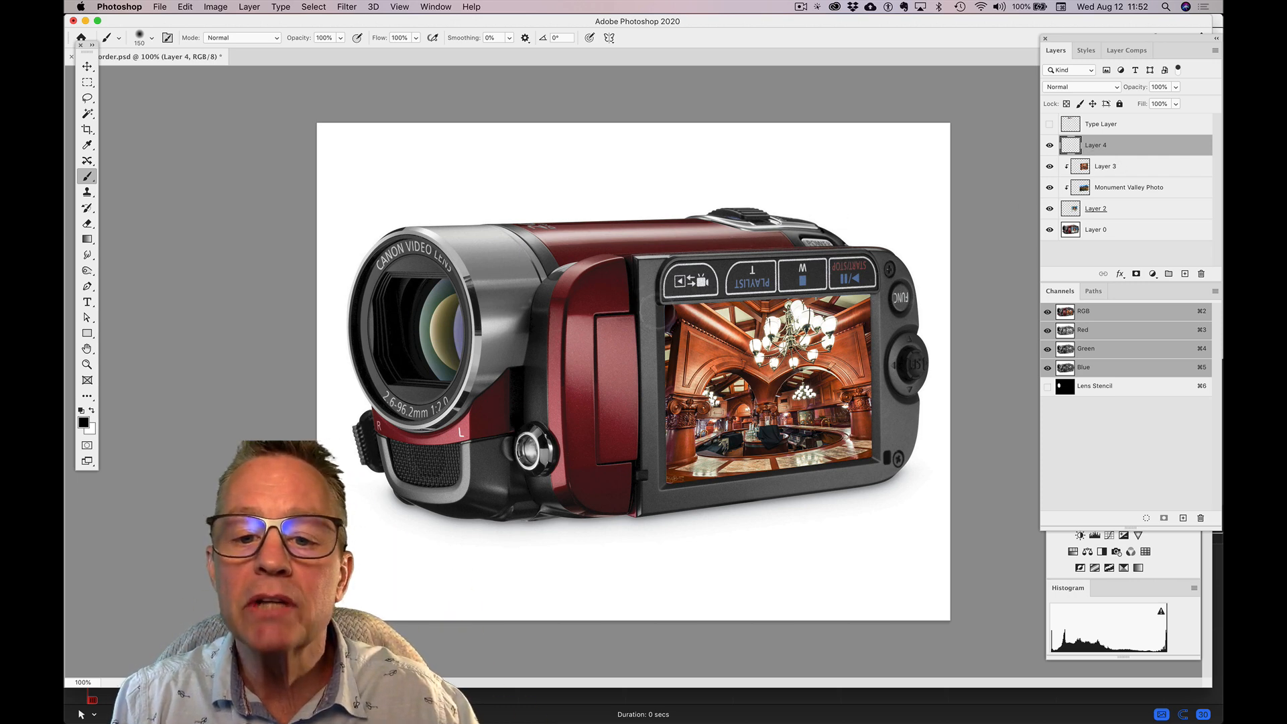
pyautogui.moveTo(660, 322); pyautogui.dragTo(951, 321)
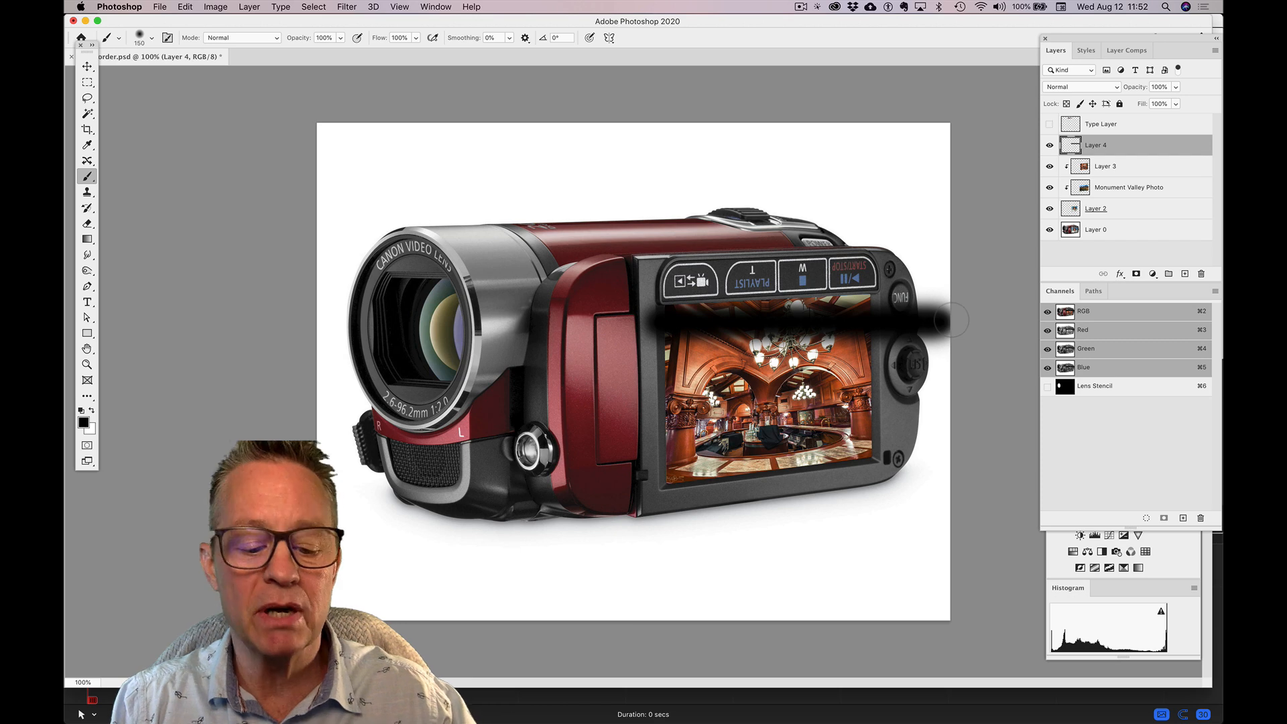
pyautogui.press('super+z')
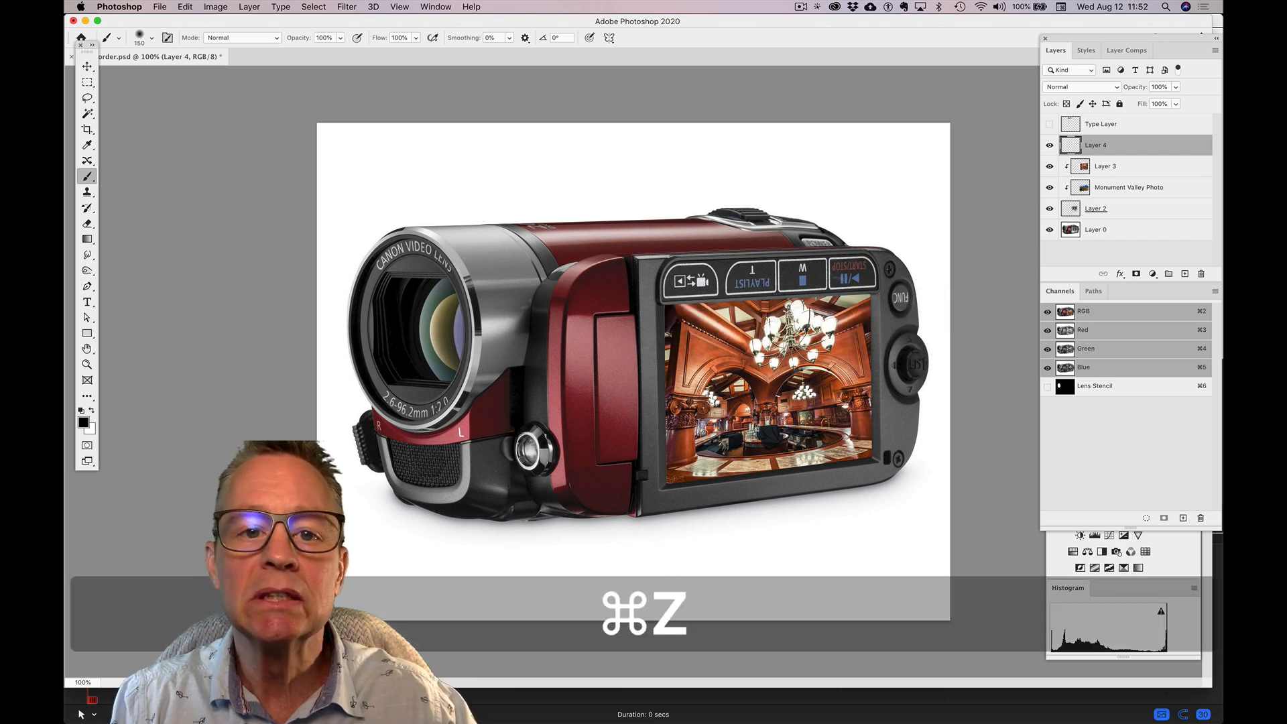
pyautogui.press('super+z')
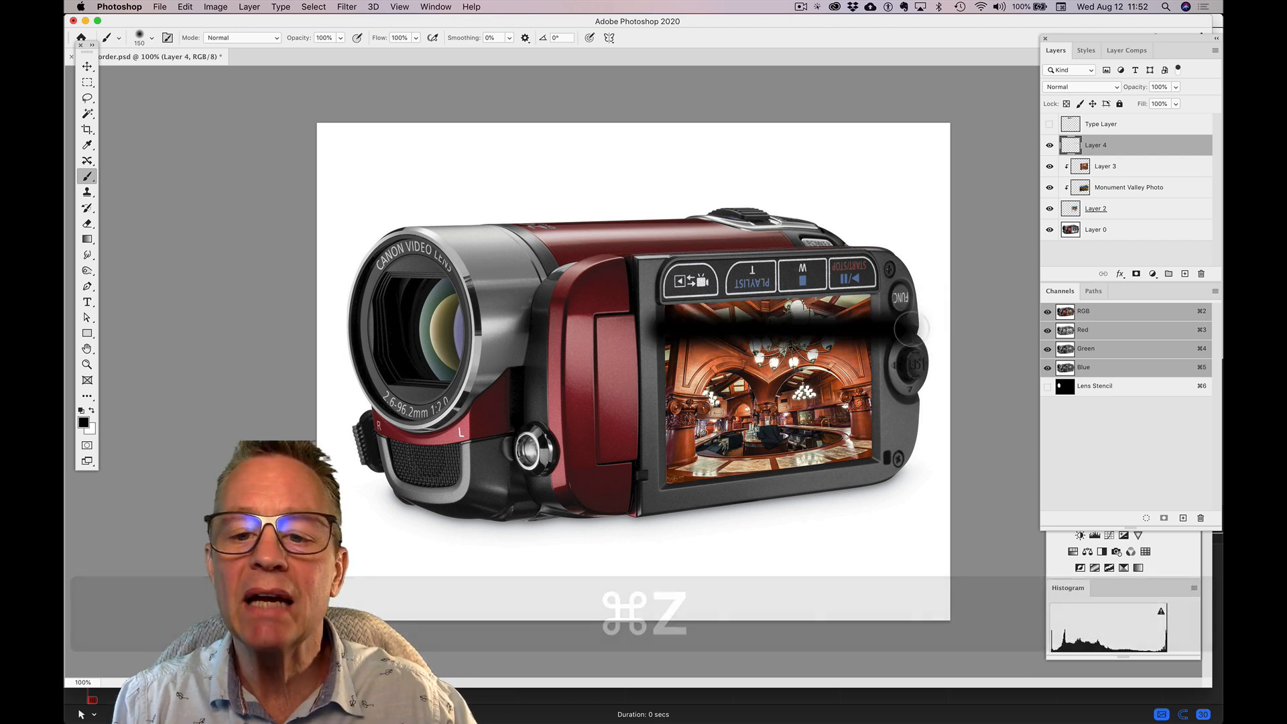
pyautogui.press('super+z')
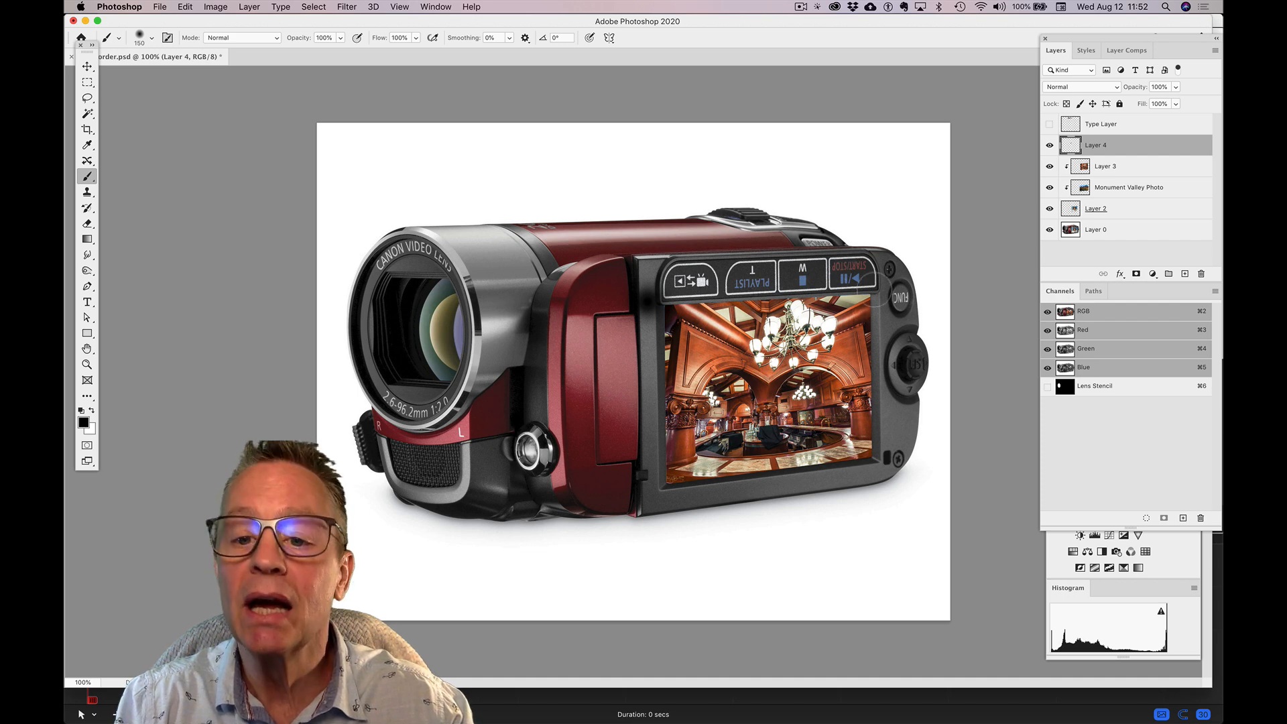
# - Paint a straight soft black stroke on Layer 4 along the camcorder screen's upper edge and add the layer to the clipping group
pyautogui.keyDown('shift'); pyautogui.click(873, 291); pyautogui.keyUp('shift')
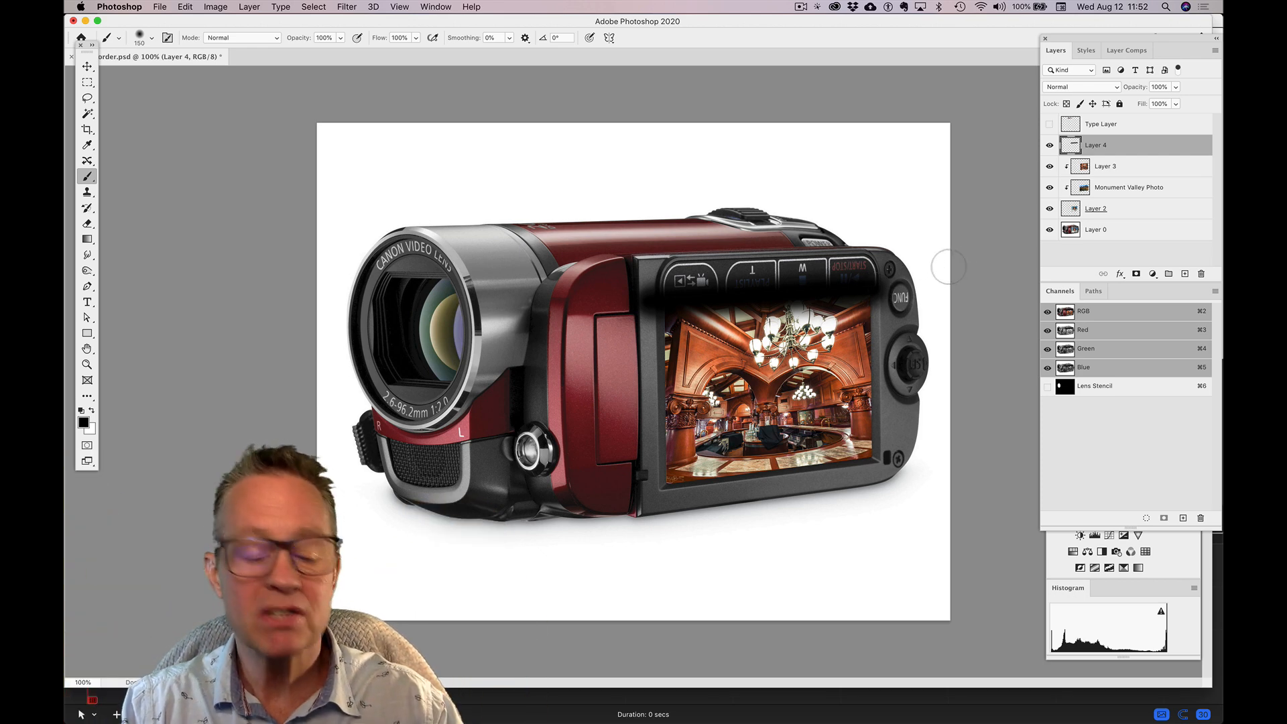
pyautogui.moveTo(1134, 164); pyautogui.dragTo(1134, 154)
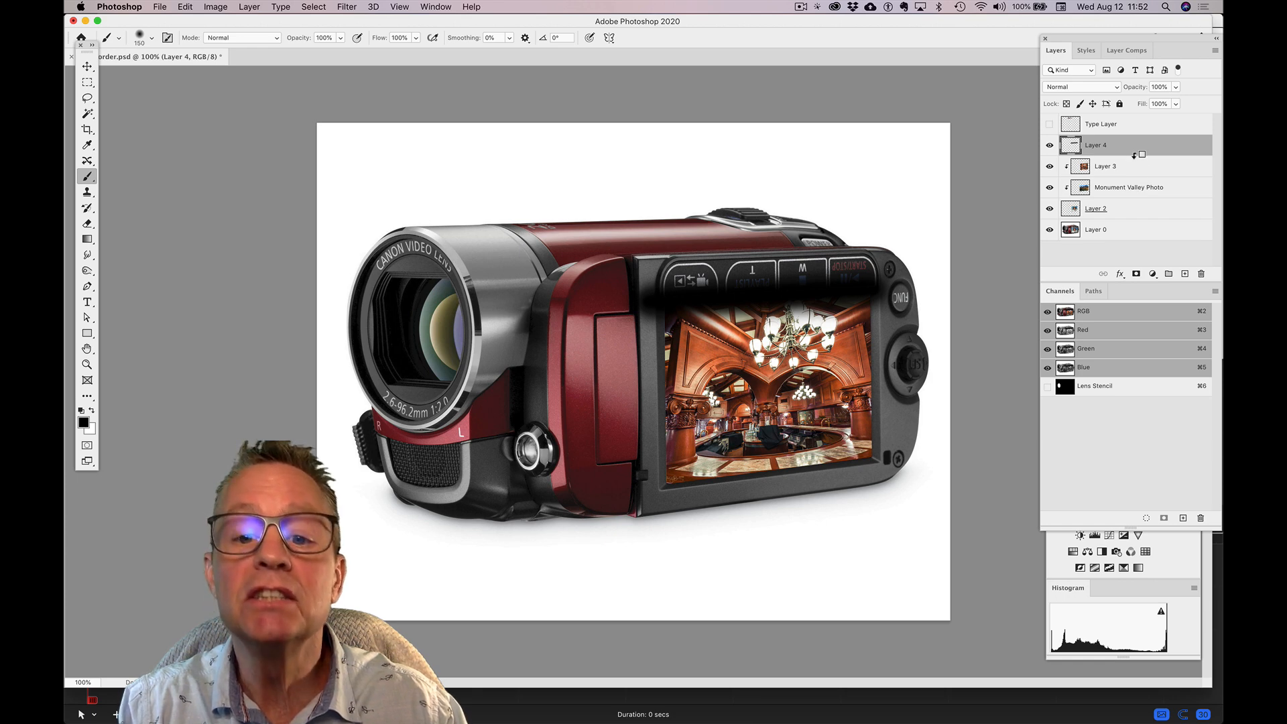
pyautogui.keyDown('alt'); pyautogui.click(1134, 155); pyautogui.keyUp('alt')
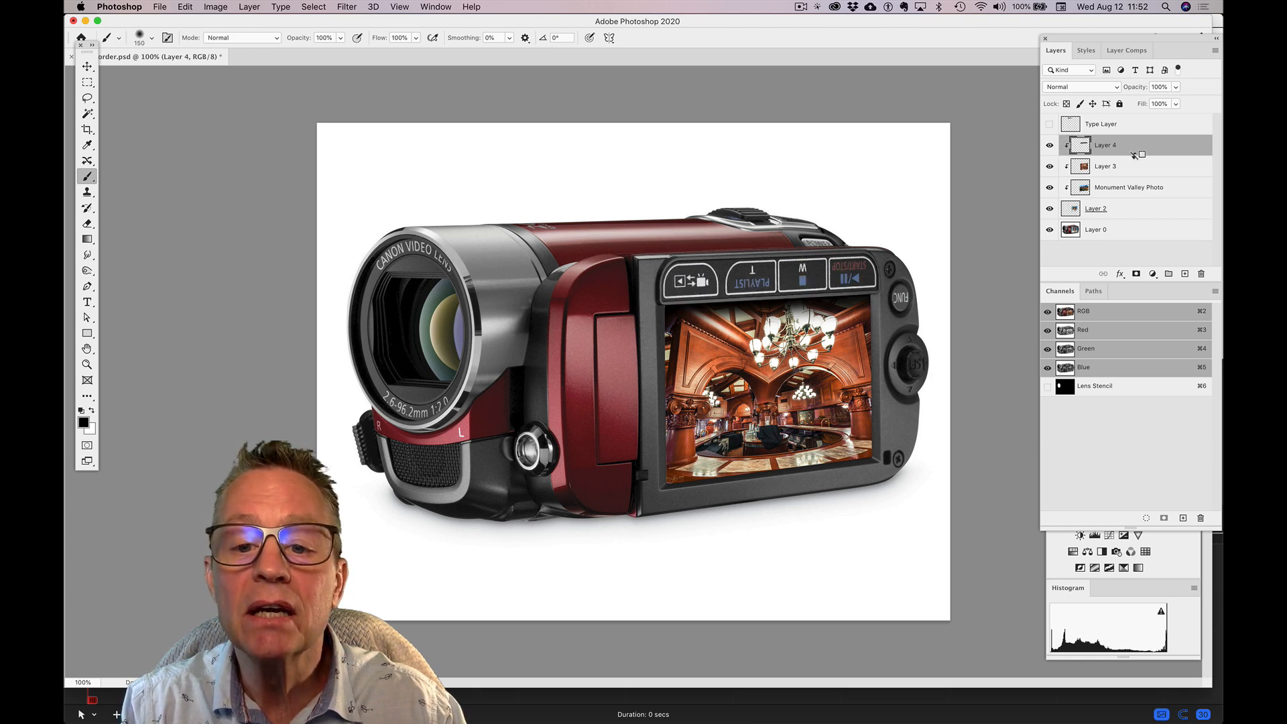
pyautogui.keyDown('alt'); pyautogui.click(1134, 155); pyautogui.keyUp('alt')
pyautogui.keyDown('alt'); pyautogui.click(1135, 154); pyautogui.keyUp('alt')
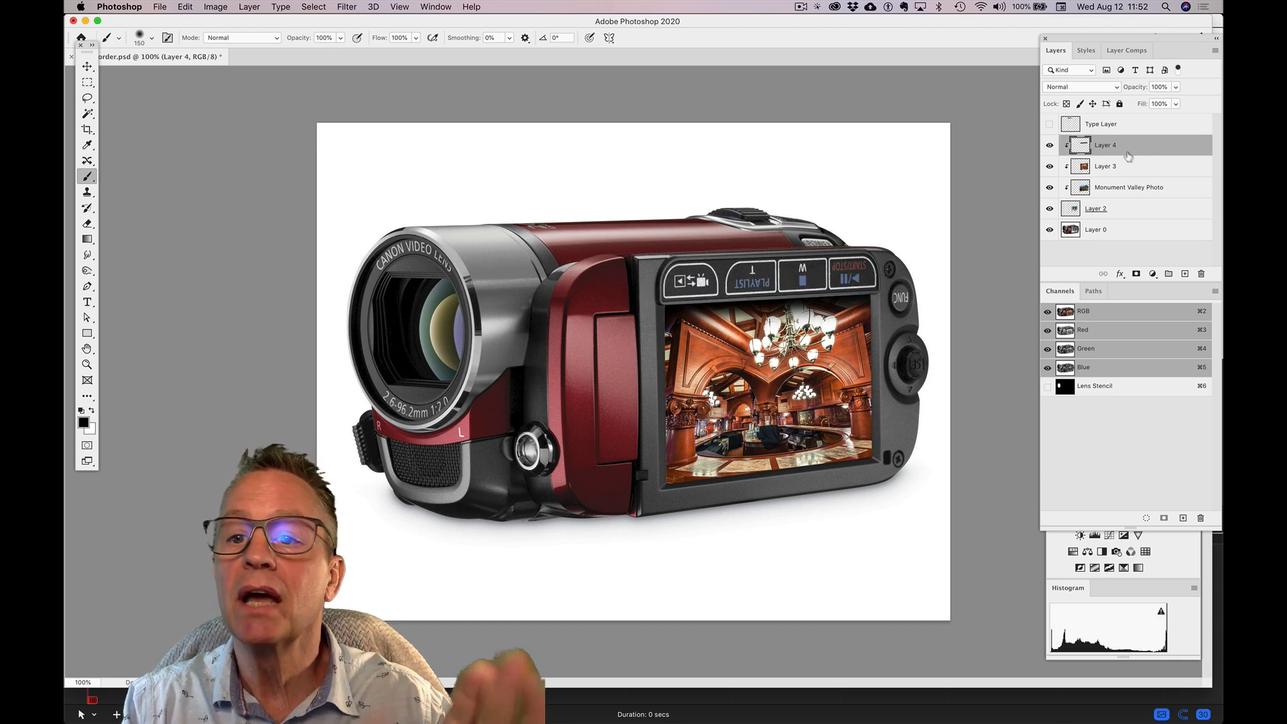
# - Set the clipped shadow layer, Layer 4, to the Multiply blending mode and reduce its opacity to 72%
pyautogui.click(1086, 88)
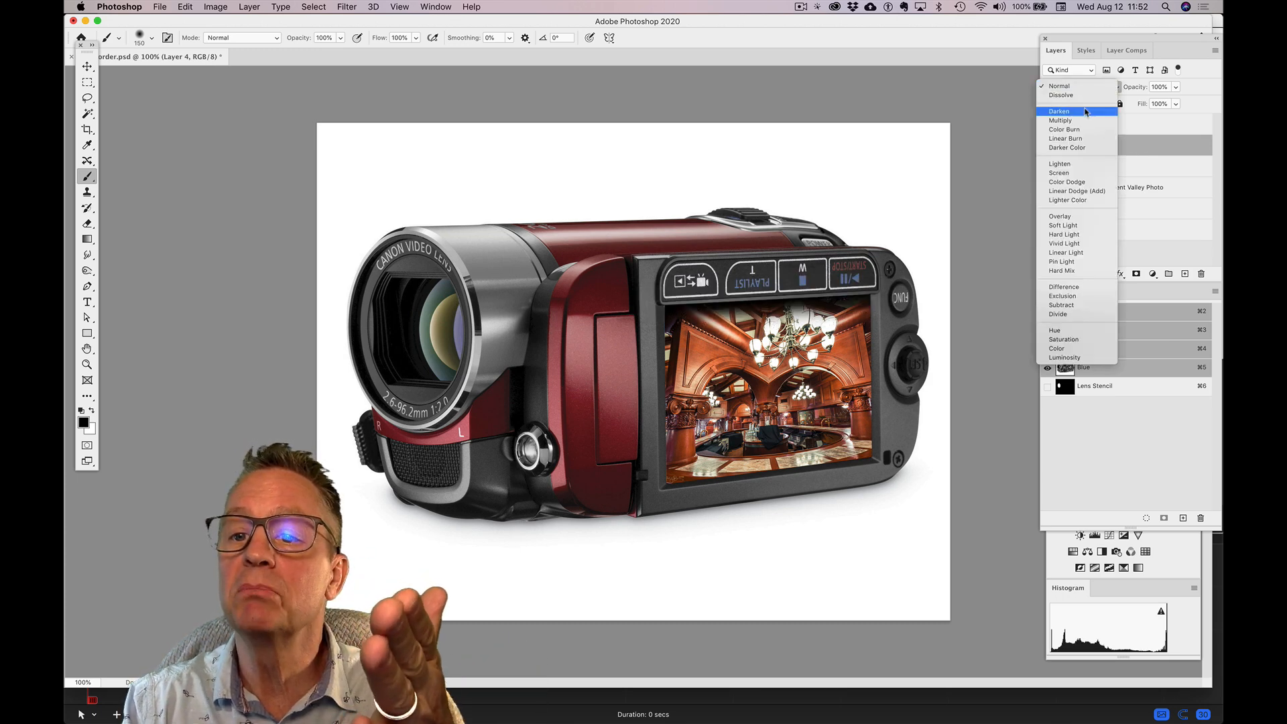
pyautogui.click(1087, 120)
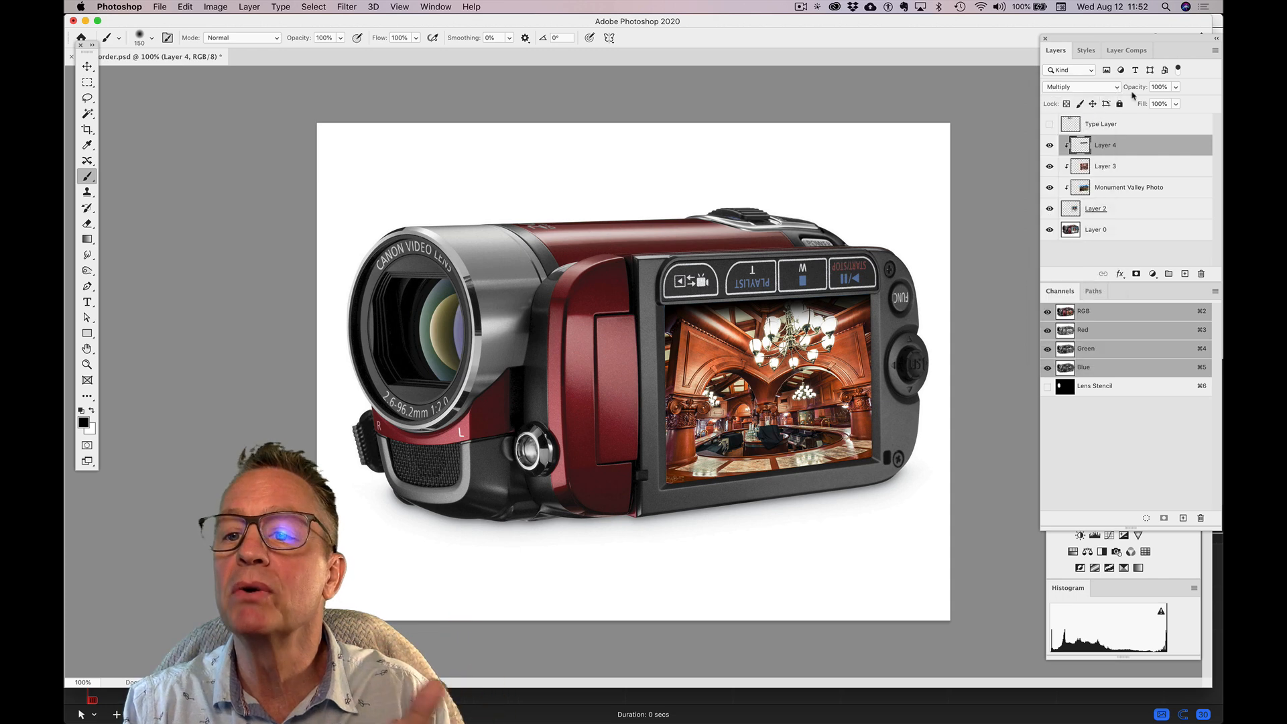
pyautogui.moveTo(1137, 91); pyautogui.dragTo(1121, 90)
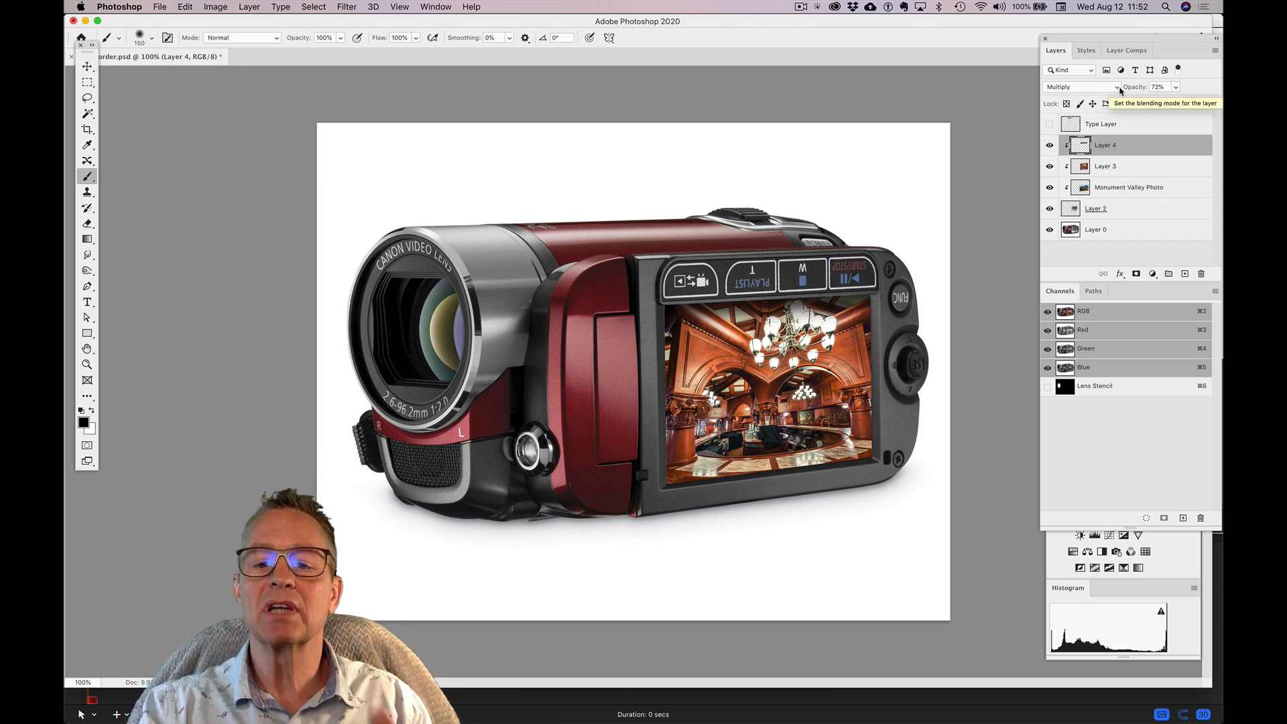